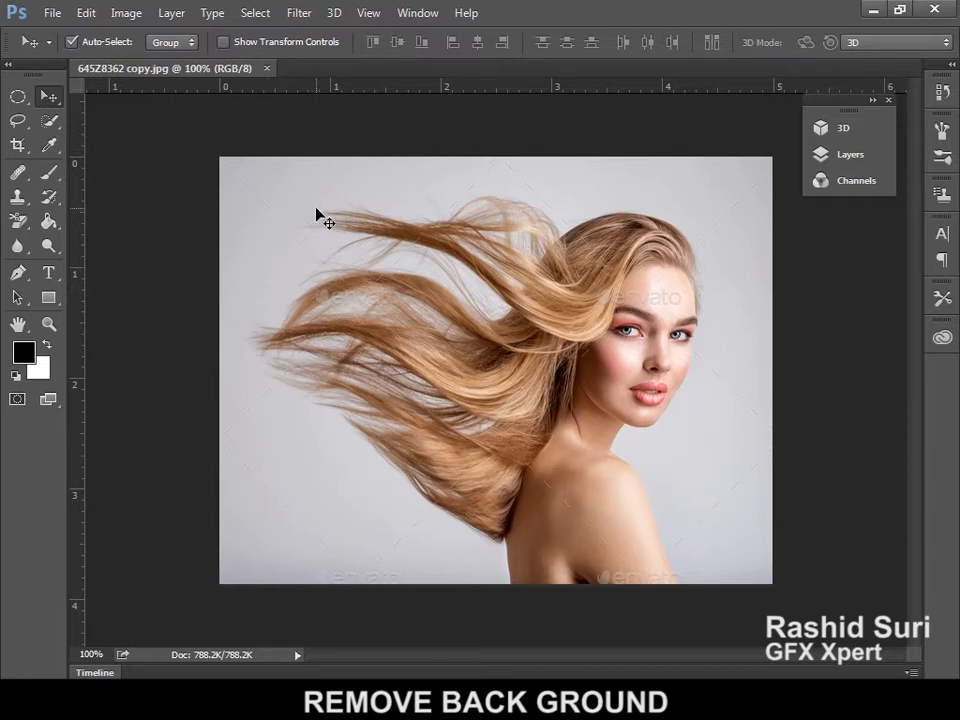
# - Duplicate the Background layer and hide the original
pyautogui.click(16, 223)
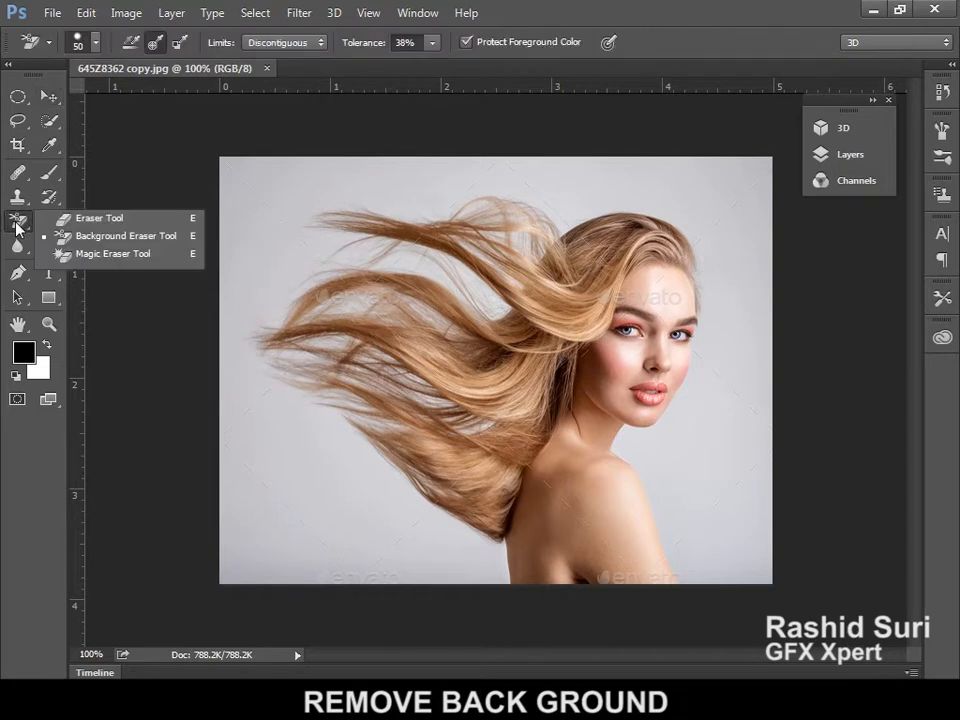
pyautogui.click(133, 238)
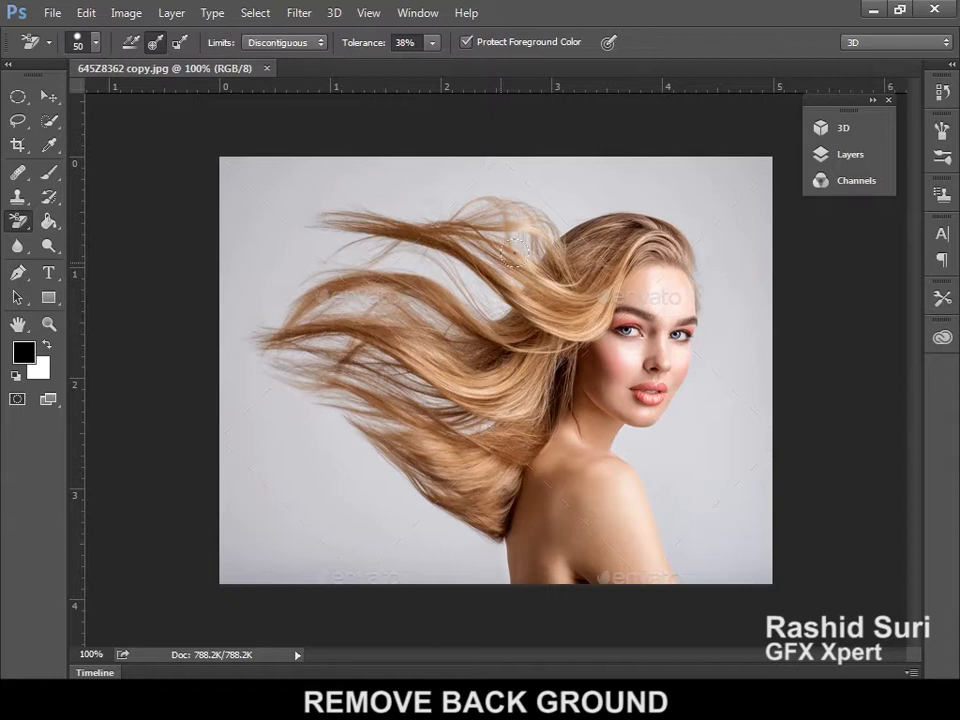
pyautogui.click(873, 100)
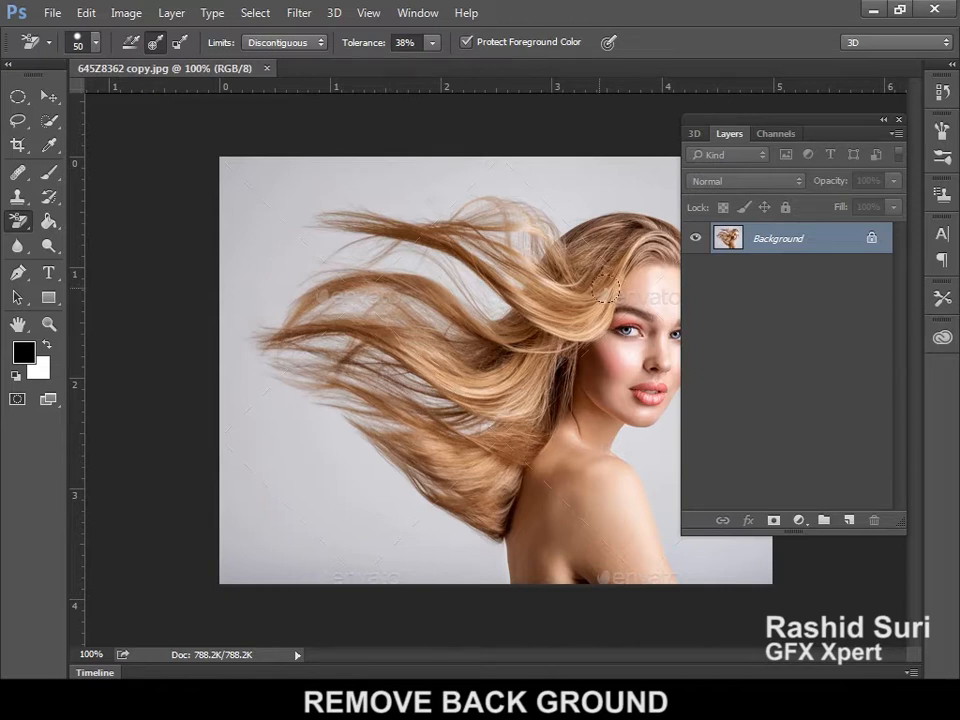
pyautogui.moveTo(782, 256); pyautogui.dragTo(782, 236)
pyautogui.hotkey('ctrl', 'j')
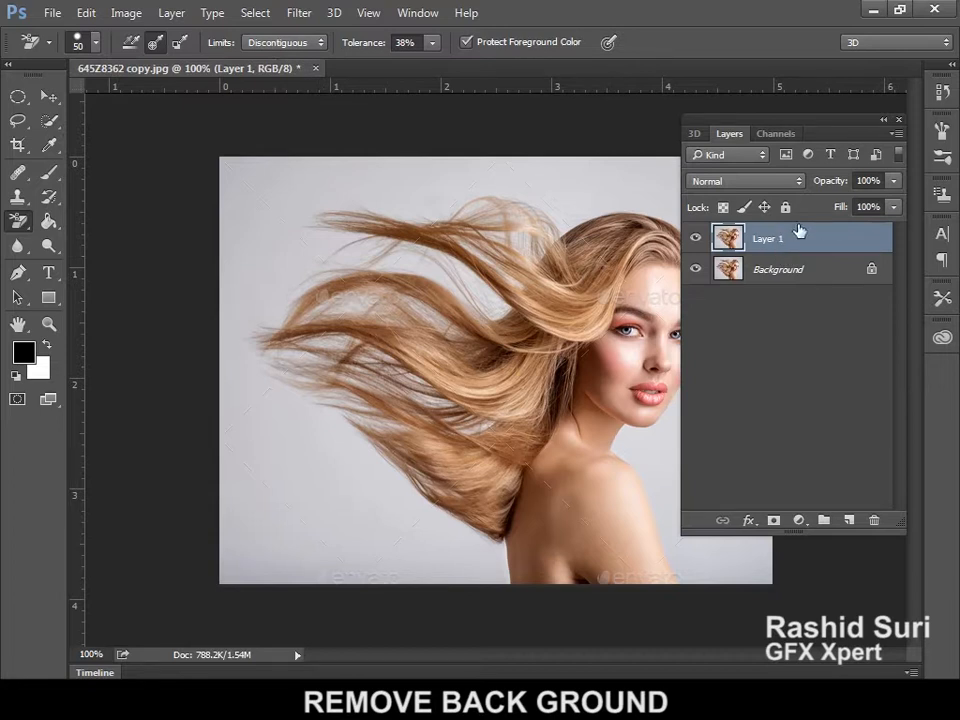
pyautogui.click(696, 269)
# - Activate the Background Eraser with sampling set to Once and limits set to Discontiguous
pyautogui.rightClick(17, 218)
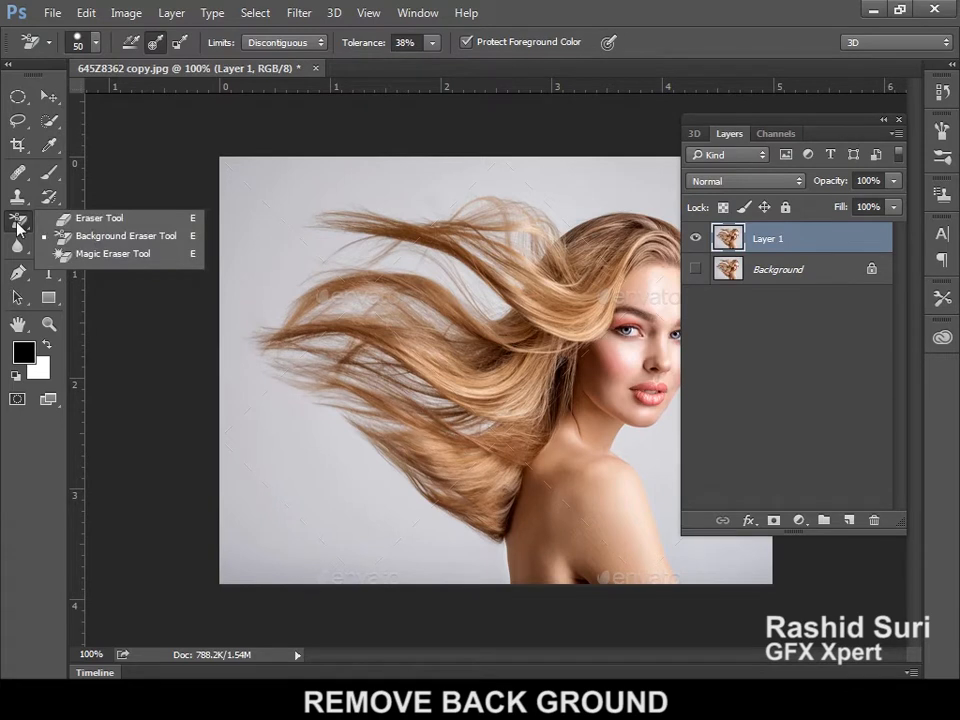
pyautogui.click(80, 237)
pyautogui.click(881, 121)
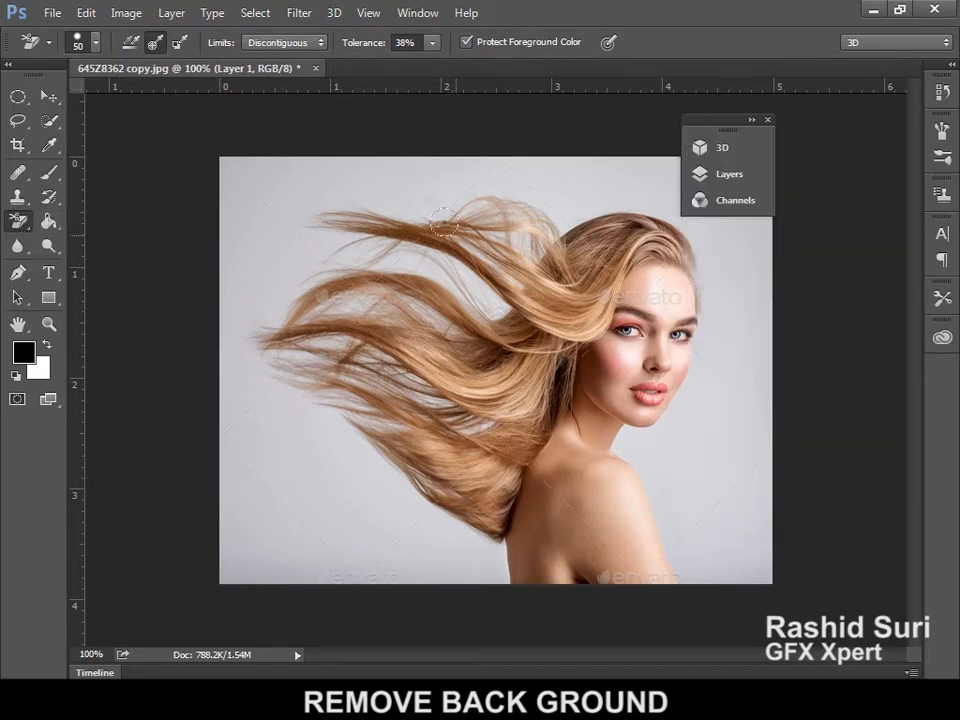
pyautogui.scroll(2, 420, 185)
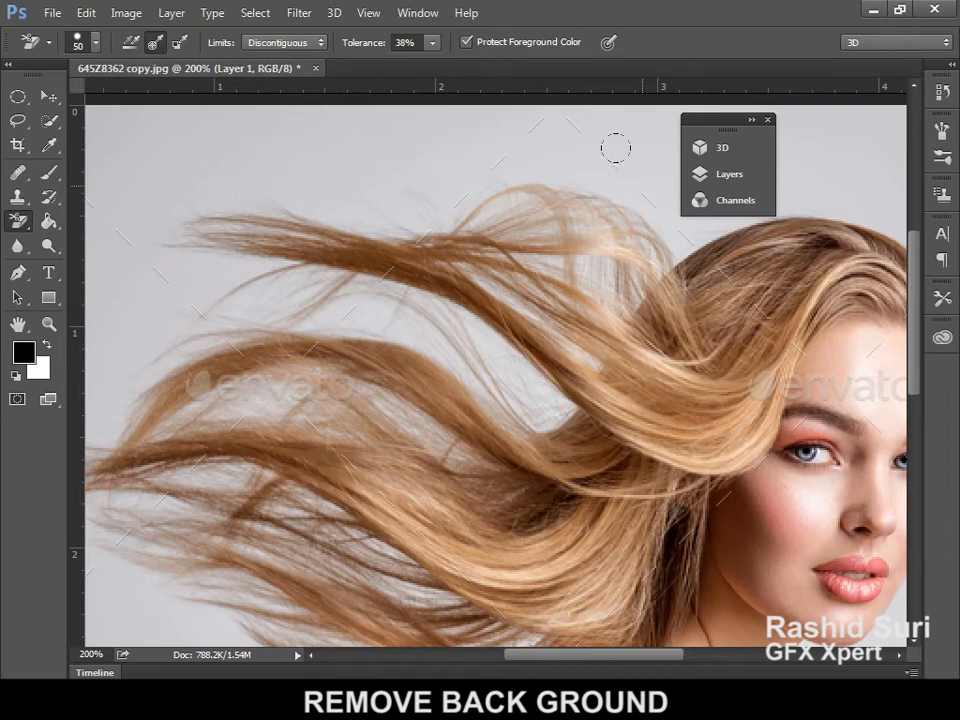
pyautogui.moveTo(714, 122); pyautogui.dragTo(803, 114)
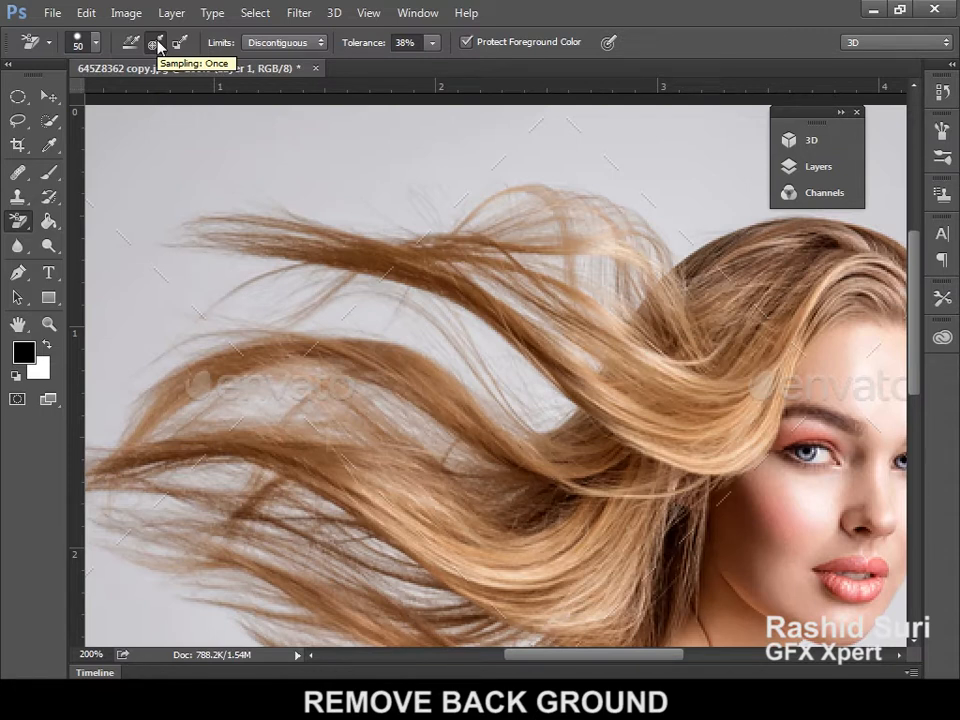
pyautogui.click(157, 46)
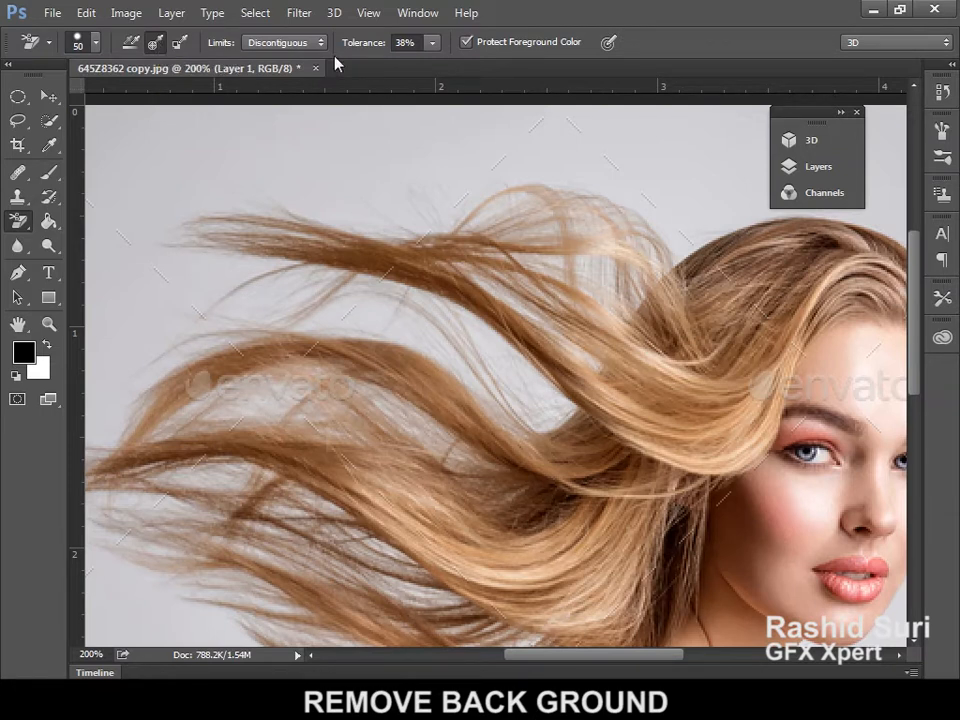
pyautogui.click(275, 43)
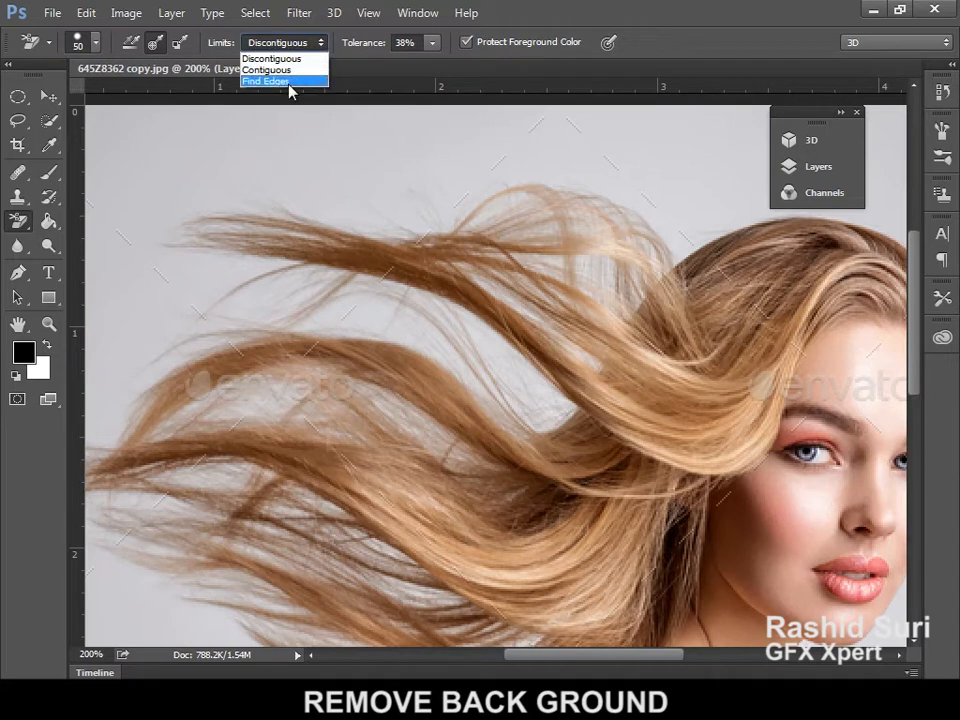
pyautogui.click(301, 59)
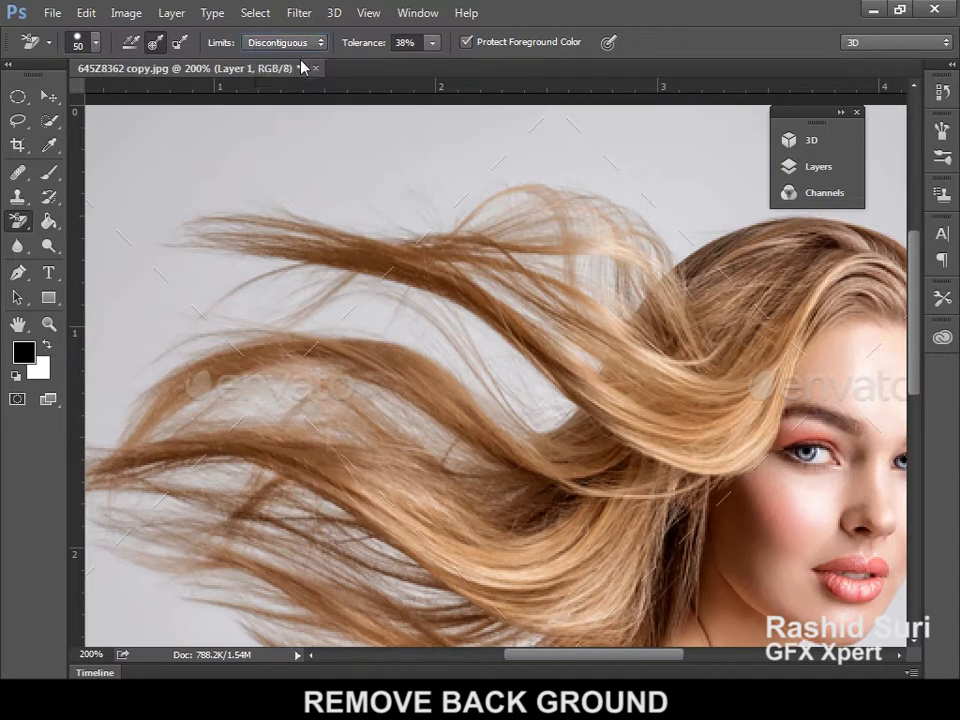
# - Try erasing the backdrop around the hair and face at 40% tolerance with Protect Foreground Color on
pyautogui.click(429, 43)
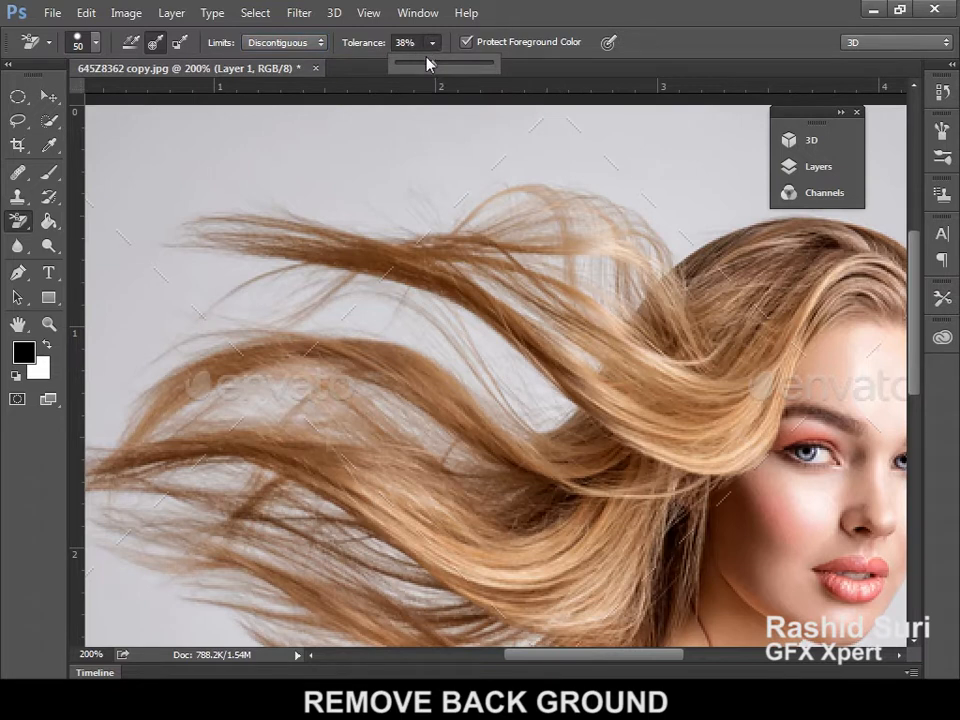
pyautogui.moveTo(434, 70)
pyautogui.mouseDown()
pyautogui.moveTo(452, 71)
pyautogui.moveTo(441, 71)
pyautogui.mouseUp()
pyautogui.moveTo(441, 71); pyautogui.dragTo(435, 67)
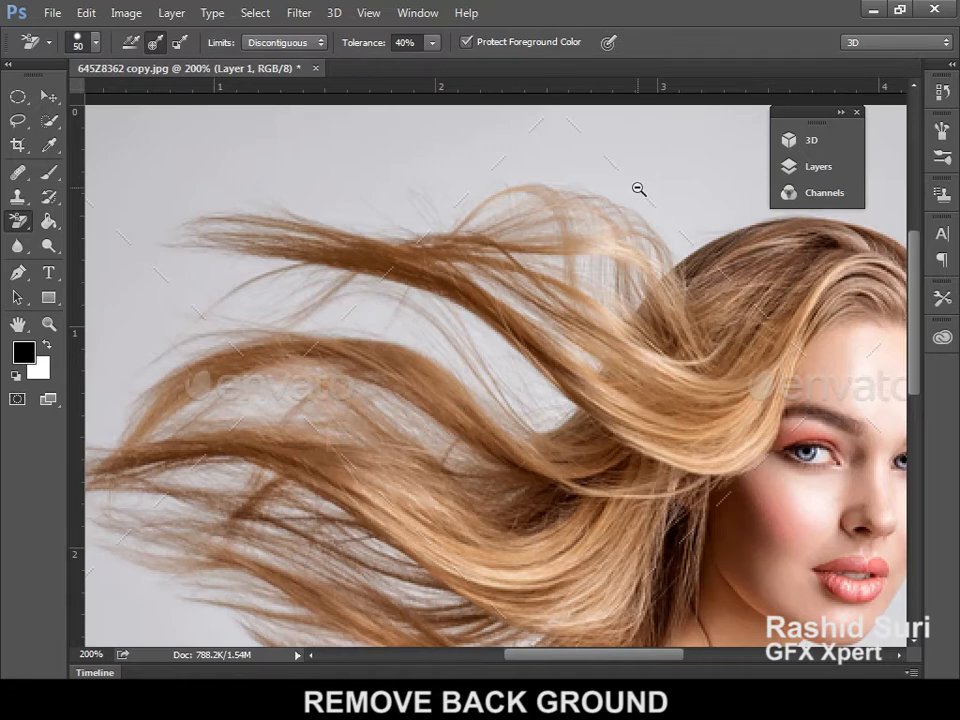
pyautogui.keyDown('ctrl'); pyautogui.keyDown('alt'); pyautogui.click(638, 189); pyautogui.keyUp('alt'); pyautogui.keyUp('ctrl')
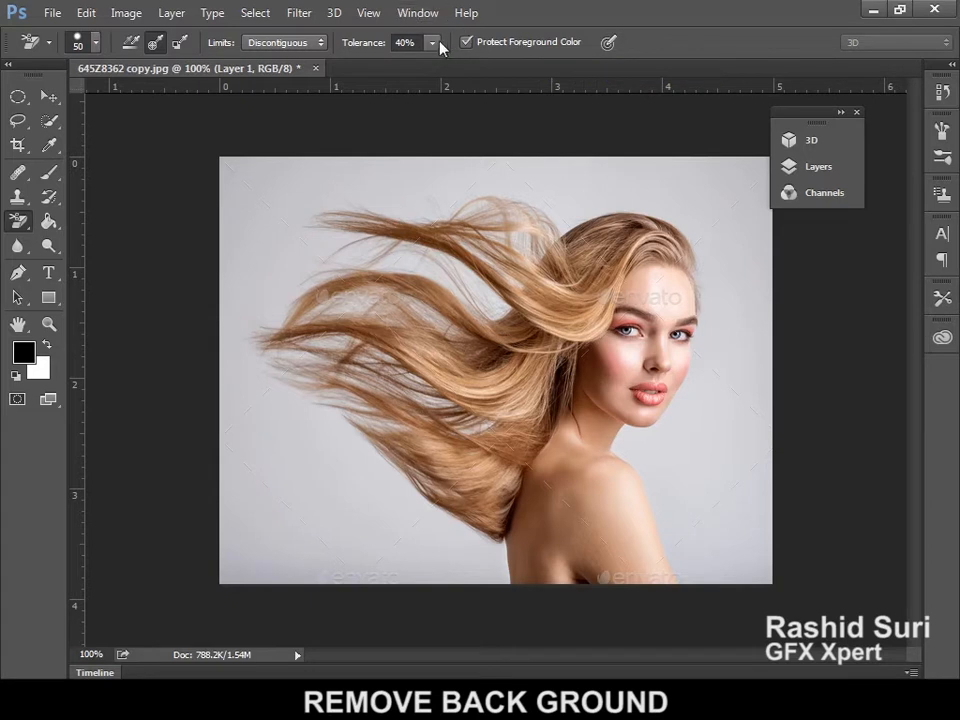
pyautogui.click(464, 42)
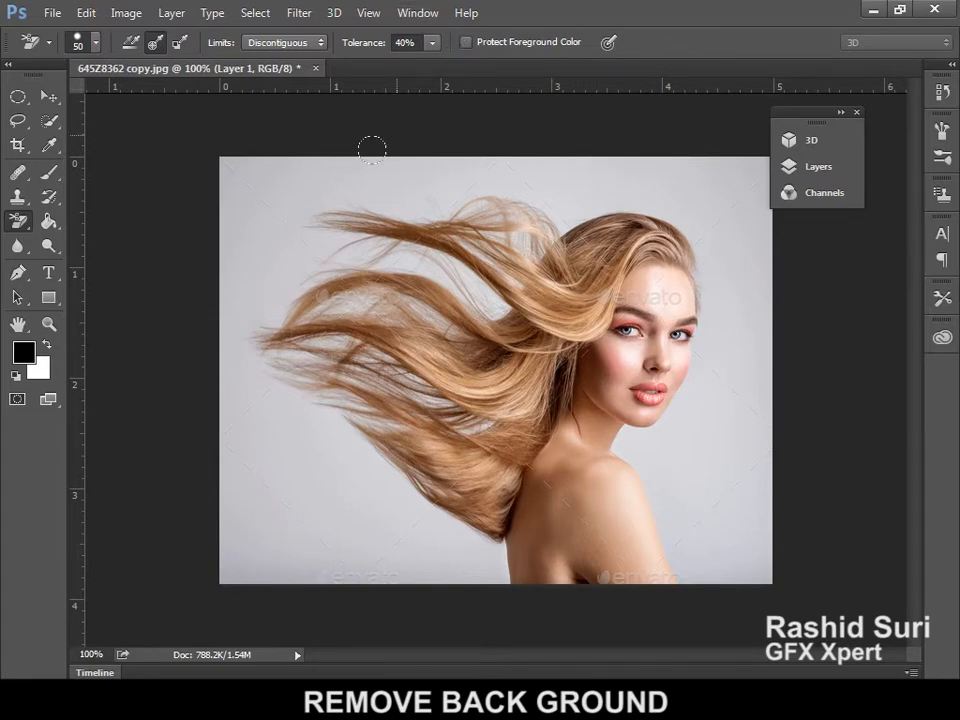
pyautogui.click(464, 42)
pyautogui.moveTo(591, 183)
pyautogui.mouseDown()
pyautogui.moveTo(552, 212)
pyautogui.moveTo(502, 197)
pyautogui.moveTo(456, 215)
pyautogui.moveTo(529, 237)
pyautogui.moveTo(483, 293)
pyautogui.moveTo(402, 238)
pyautogui.moveTo(362, 229)
pyautogui.moveTo(305, 241)
pyautogui.moveTo(295, 209)
pyautogui.moveTo(323, 198)
pyautogui.moveTo(553, 198)
pyautogui.moveTo(534, 220)
pyautogui.moveTo(415, 232)
pyautogui.moveTo(340, 261)
pyautogui.moveTo(283, 295)
pyautogui.moveTo(230, 361)
pyautogui.moveTo(272, 321)
pyautogui.moveTo(345, 294)
pyautogui.moveTo(462, 332)
pyautogui.moveTo(363, 292)
pyautogui.moveTo(313, 293)
pyautogui.moveTo(463, 325)
pyautogui.moveTo(270, 362)
pyautogui.moveTo(322, 330)
pyautogui.moveTo(398, 354)
pyautogui.moveTo(360, 370)
pyautogui.moveTo(452, 403)
pyautogui.moveTo(322, 366)
pyautogui.moveTo(396, 360)
pyautogui.moveTo(307, 383)
pyautogui.moveTo(391, 410)
pyautogui.moveTo(362, 437)
pyautogui.moveTo(483, 377)
pyautogui.moveTo(455, 420)
pyautogui.moveTo(475, 428)
pyautogui.moveTo(400, 447)
pyautogui.moveTo(367, 443)
pyautogui.moveTo(397, 493)
pyautogui.moveTo(460, 537)
pyautogui.moveTo(484, 535)
pyautogui.moveTo(515, 552)
pyautogui.moveTo(475, 565)
pyautogui.moveTo(481, 572)
pyautogui.moveTo(319, 484)
pyautogui.moveTo(245, 360)
pyautogui.moveTo(317, 210)
pyautogui.moveTo(439, 189)
pyautogui.moveTo(637, 178)
pyautogui.moveTo(668, 190)
pyautogui.moveTo(697, 235)
pyautogui.moveTo(688, 290)
pyautogui.moveTo(700, 340)
pyautogui.moveTo(654, 439)
pyautogui.mouseUp()
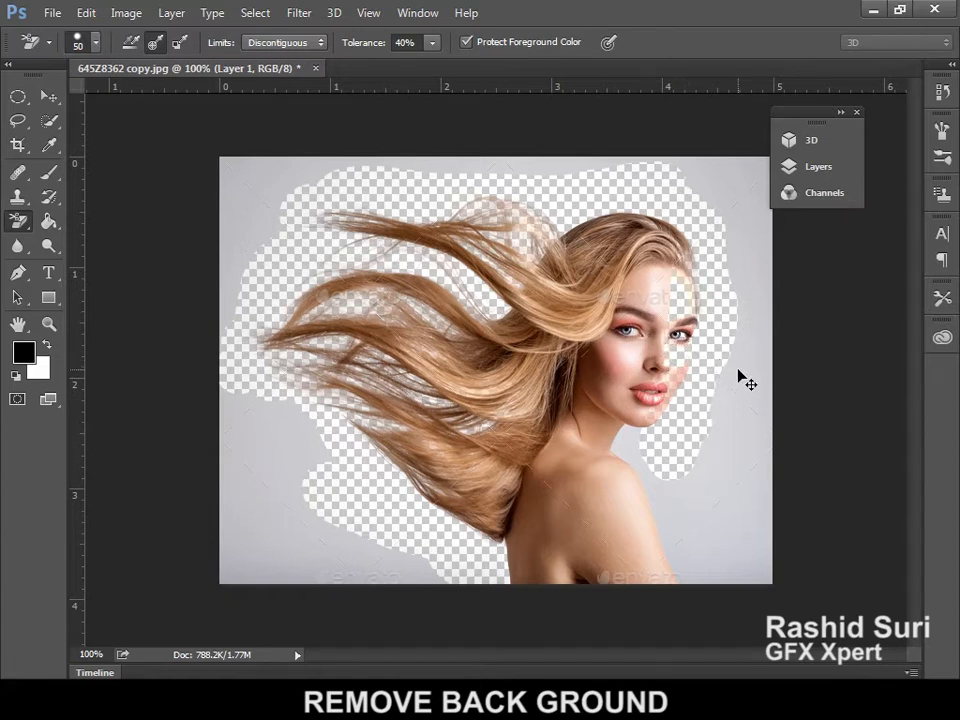
pyautogui.hotkey('ctrl', 'z')
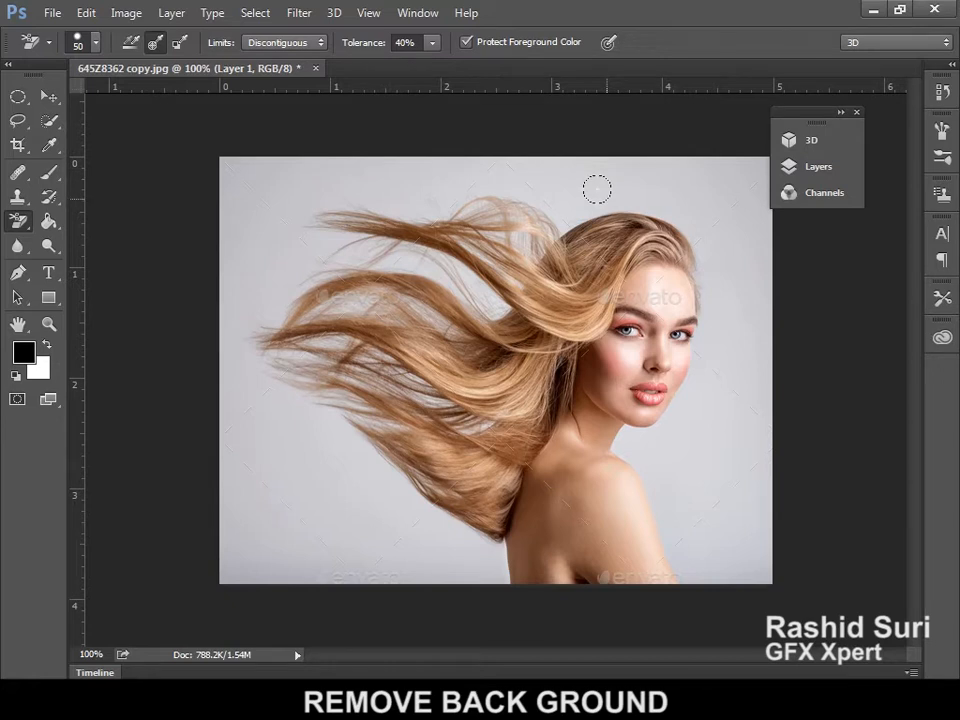
# - Set the eraser tolerance to 35% and erase the grey backdrop around the flowing hair and the crown of the head
pyautogui.click(432, 42)
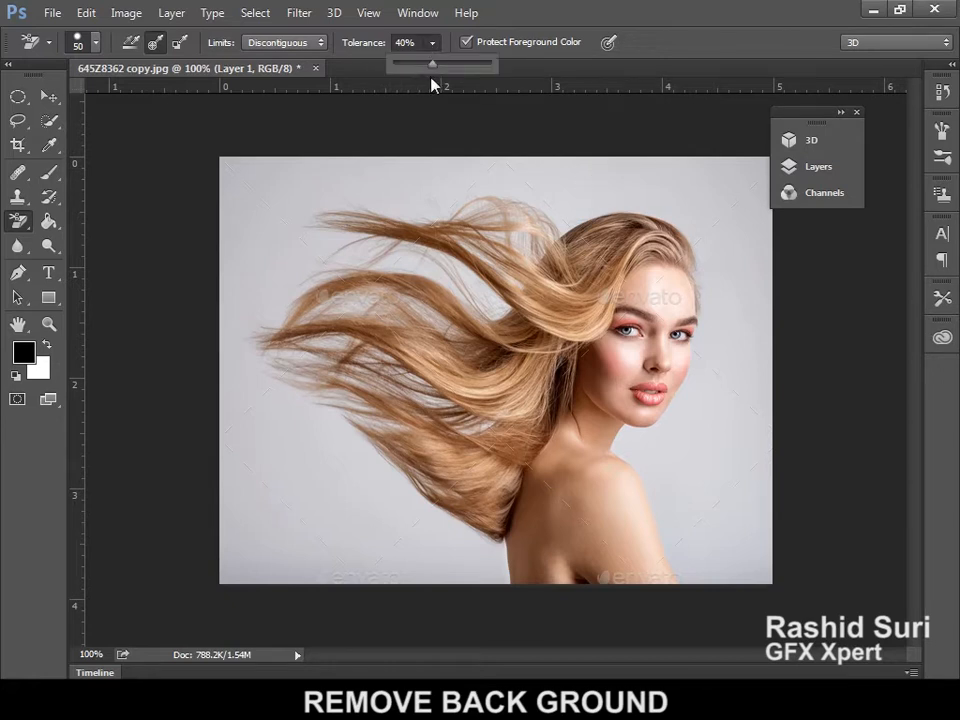
pyautogui.moveTo(417, 43); pyautogui.dragTo(352, 40)
pyautogui.write('35')
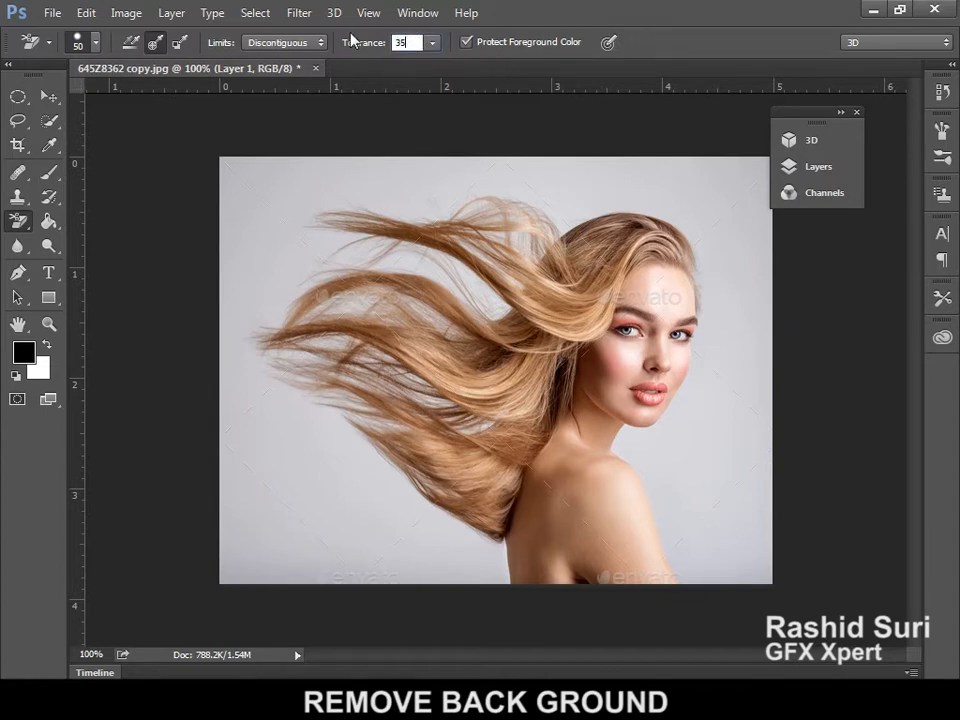
pyautogui.press('Return')
pyautogui.moveTo(570, 206); pyautogui.dragTo(570, 197)
pyautogui.moveTo(529, 229)
pyautogui.mouseDown()
pyautogui.moveTo(512, 200)
pyautogui.moveTo(456, 198)
pyautogui.moveTo(438, 217)
pyautogui.moveTo(466, 237)
pyautogui.moveTo(472, 266)
pyautogui.moveTo(515, 282)
pyautogui.moveTo(400, 251)
pyautogui.moveTo(350, 207)
pyautogui.moveTo(418, 214)
pyautogui.moveTo(302, 172)
pyautogui.moveTo(264, 219)
pyautogui.moveTo(266, 229)
pyautogui.moveTo(310, 225)
pyautogui.moveTo(356, 263)
pyautogui.moveTo(309, 273)
pyautogui.moveTo(251, 324)
pyautogui.moveTo(329, 279)
pyautogui.moveTo(332, 309)
pyautogui.moveTo(463, 344)
pyautogui.moveTo(400, 299)
pyautogui.moveTo(258, 352)
pyautogui.moveTo(368, 362)
pyautogui.moveTo(341, 412)
pyautogui.moveTo(289, 407)
pyautogui.moveTo(429, 472)
pyautogui.moveTo(476, 541)
pyautogui.moveTo(487, 596)
pyautogui.moveTo(431, 513)
pyautogui.mouseUp()
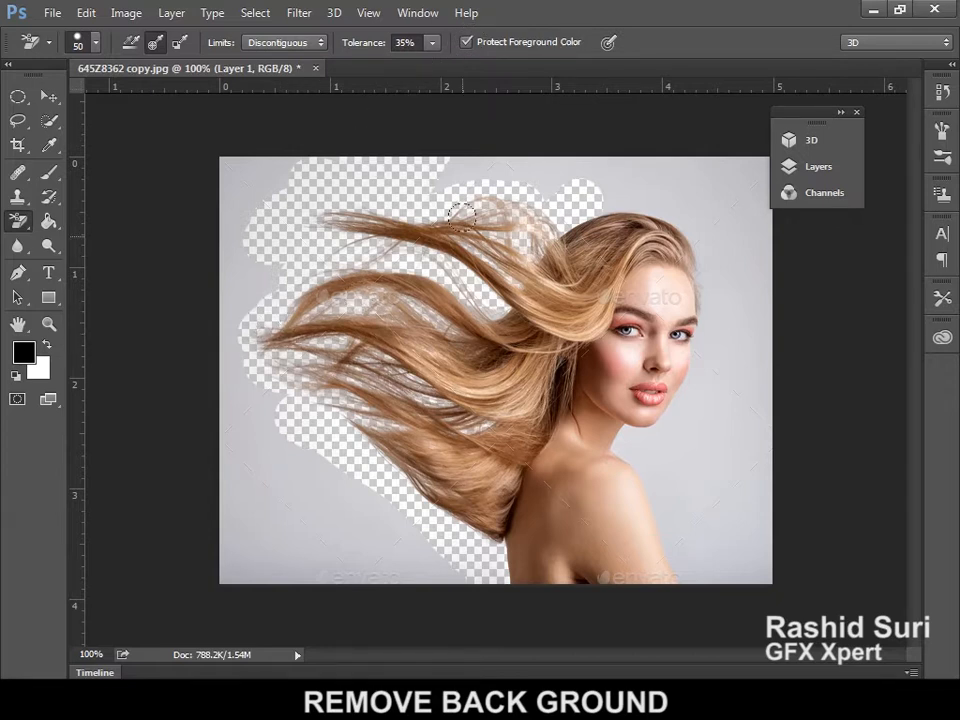
pyautogui.moveTo(587, 183)
pyautogui.mouseDown()
pyautogui.moveTo(615, 176)
pyautogui.moveTo(574, 197)
pyautogui.moveTo(670, 213)
pyautogui.moveTo(705, 245)
pyautogui.mouseUp()
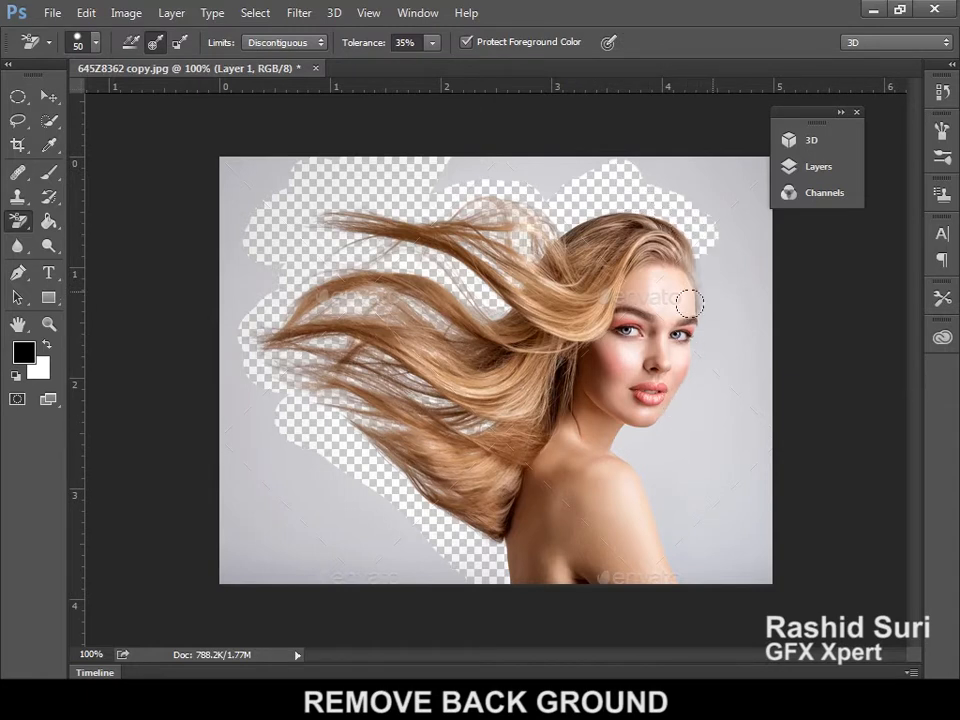
# - Set the eraser tolerance to 20% and erase the backdrop along the forehead, face, chin and neck
pyautogui.keyDown('ctrl'); pyautogui.click(677, 383); pyautogui.keyUp('ctrl')
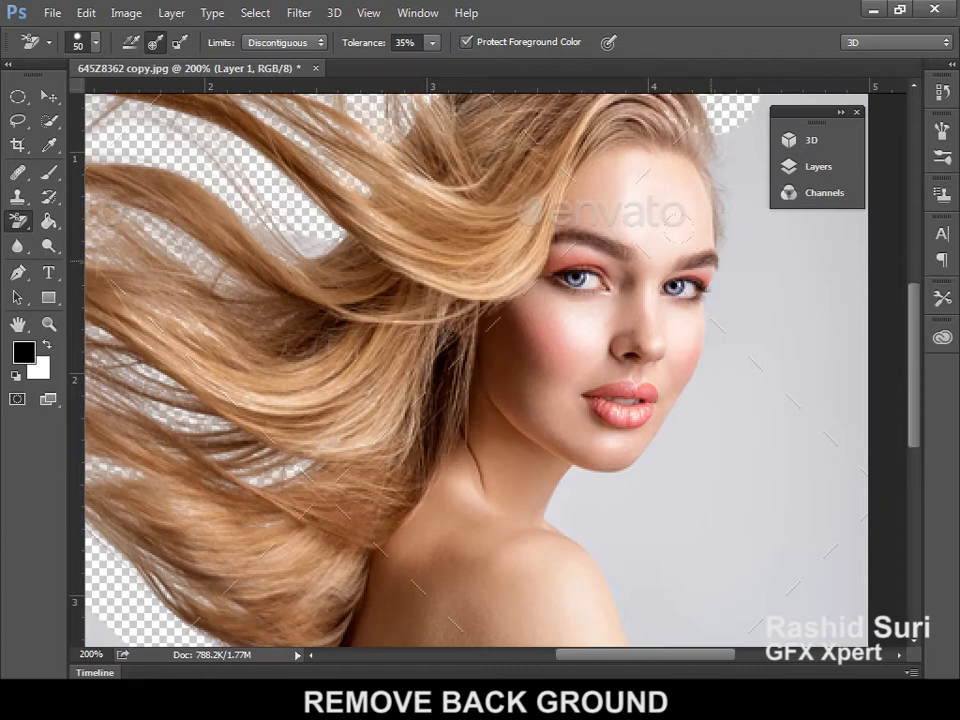
pyautogui.hotkey('ctrl', '-')
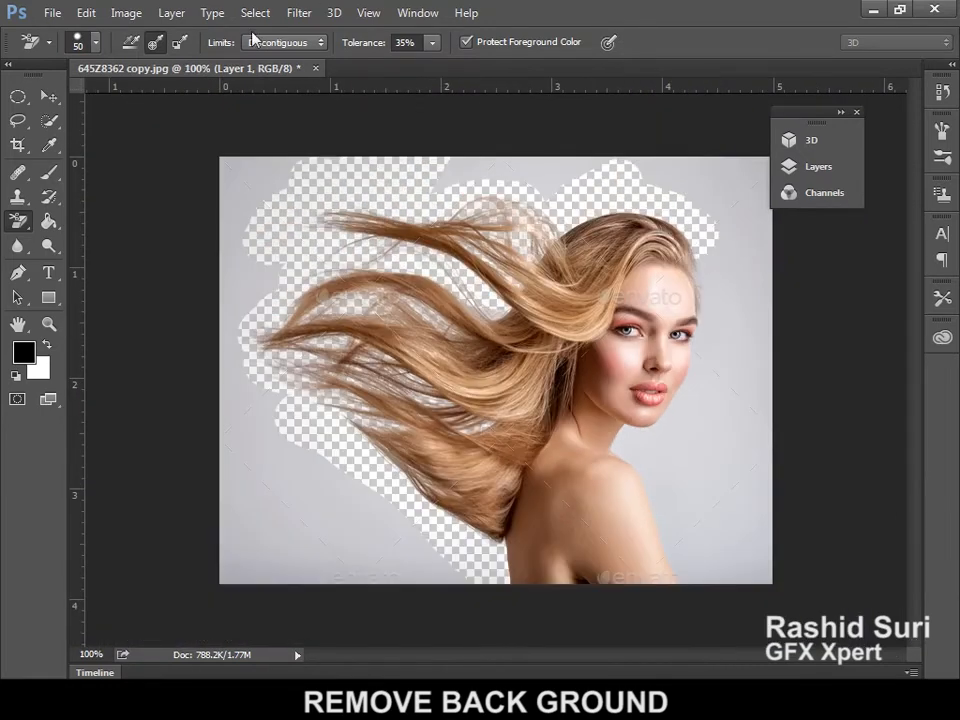
pyautogui.click(433, 43)
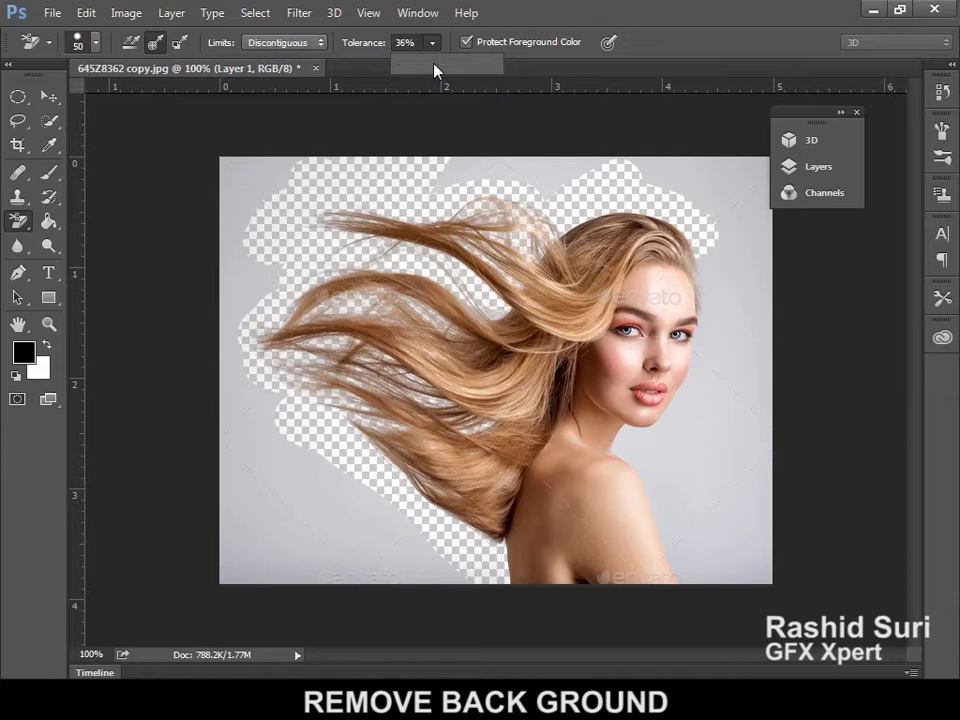
pyautogui.moveTo(419, 70); pyautogui.dragTo(418, 66)
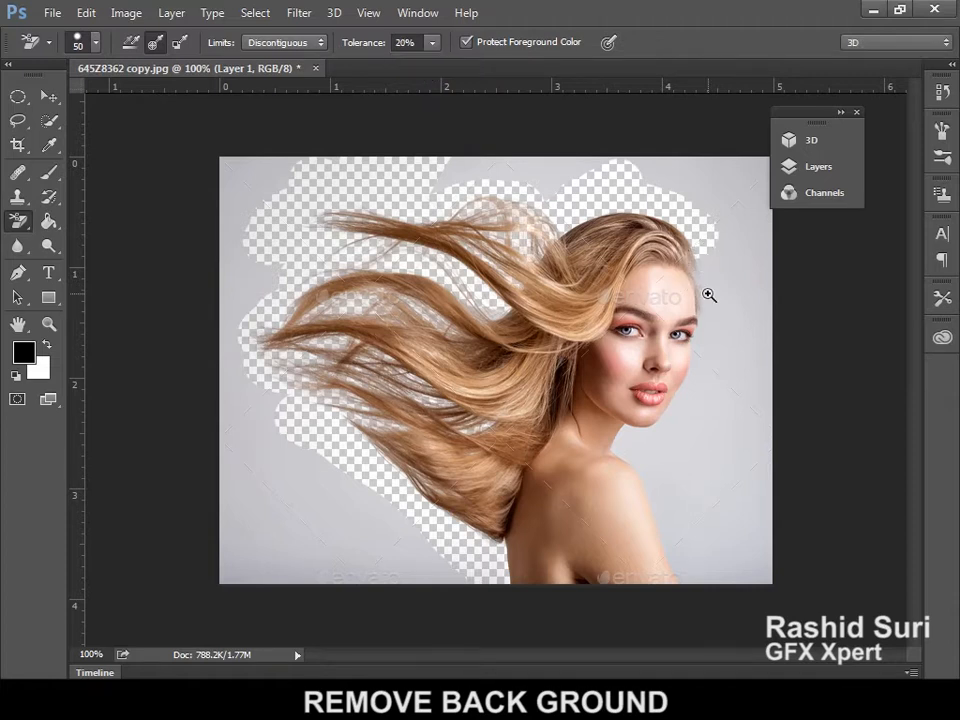
pyautogui.scroll(1, 707, 292)
pyautogui.moveTo(637, 366); pyautogui.dragTo(567, 309)
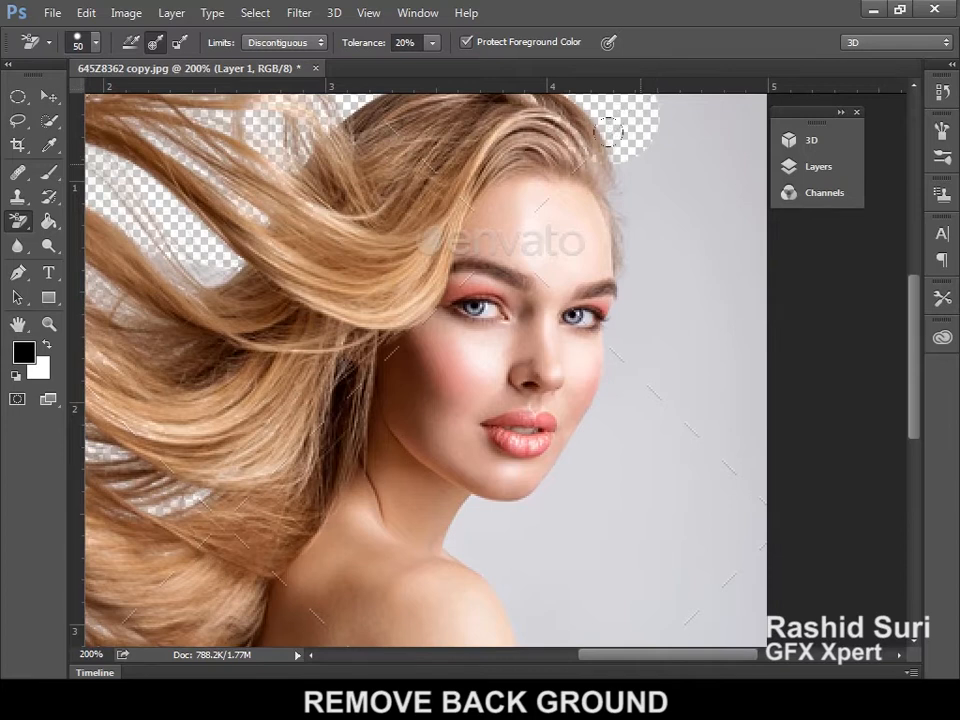
pyautogui.moveTo(660, 161)
pyautogui.mouseDown()
pyautogui.moveTo(619, 135)
pyautogui.moveTo(613, 164)
pyautogui.moveTo(625, 236)
pyautogui.moveTo(607, 387)
pyautogui.moveTo(575, 441)
pyautogui.moveTo(585, 418)
pyautogui.moveTo(565, 437)
pyautogui.moveTo(548, 479)
pyautogui.moveTo(503, 502)
pyautogui.moveTo(461, 497)
pyautogui.moveTo(452, 514)
pyautogui.moveTo(474, 525)
pyautogui.moveTo(516, 619)
pyautogui.moveTo(548, 632)
pyautogui.mouseUp()
# - Erase the remaining backdrop beside the shoulder out to the edge of the image
pyautogui.keyDown('alt'); pyautogui.click(611, 499); pyautogui.keyUp('alt')
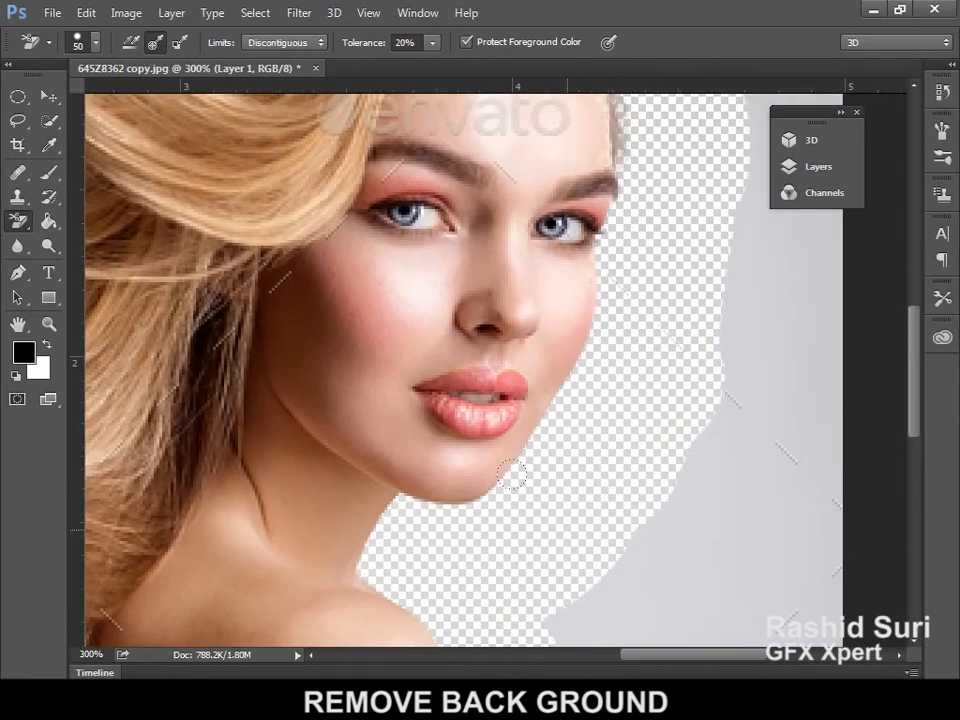
pyautogui.keyDown('alt'); pyautogui.click(566, 529); pyautogui.keyUp('alt')
pyautogui.keyDown('alt'); pyautogui.click(565, 530); pyautogui.keyUp('alt')
pyautogui.moveTo(688, 525)
pyautogui.mouseDown()
pyautogui.moveTo(671, 477)
pyautogui.moveTo(707, 499)
pyautogui.moveTo(668, 527)
pyautogui.moveTo(686, 578)
pyautogui.moveTo(708, 603)
pyautogui.moveTo(725, 562)
pyautogui.moveTo(724, 489)
pyautogui.moveTo(704, 434)
pyautogui.moveTo(695, 493)
pyautogui.moveTo(695, 451)
pyautogui.moveTo(683, 453)
pyautogui.moveTo(700, 540)
pyautogui.moveTo(725, 583)
pyautogui.moveTo(761, 528)
pyautogui.moveTo(761, 548)
pyautogui.moveTo(750, 471)
pyautogui.mouseUp()
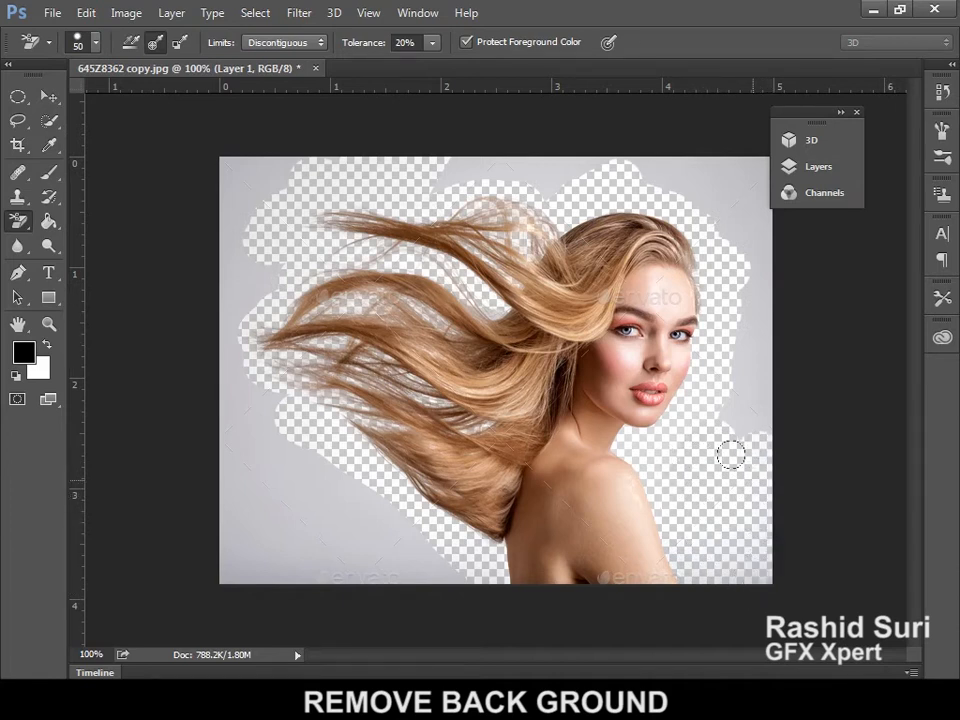
# - Remove the leftover backdrop patches above the head and around the outer edges of the hair with the Magic Eraser
pyautogui.rightClick(18, 220)
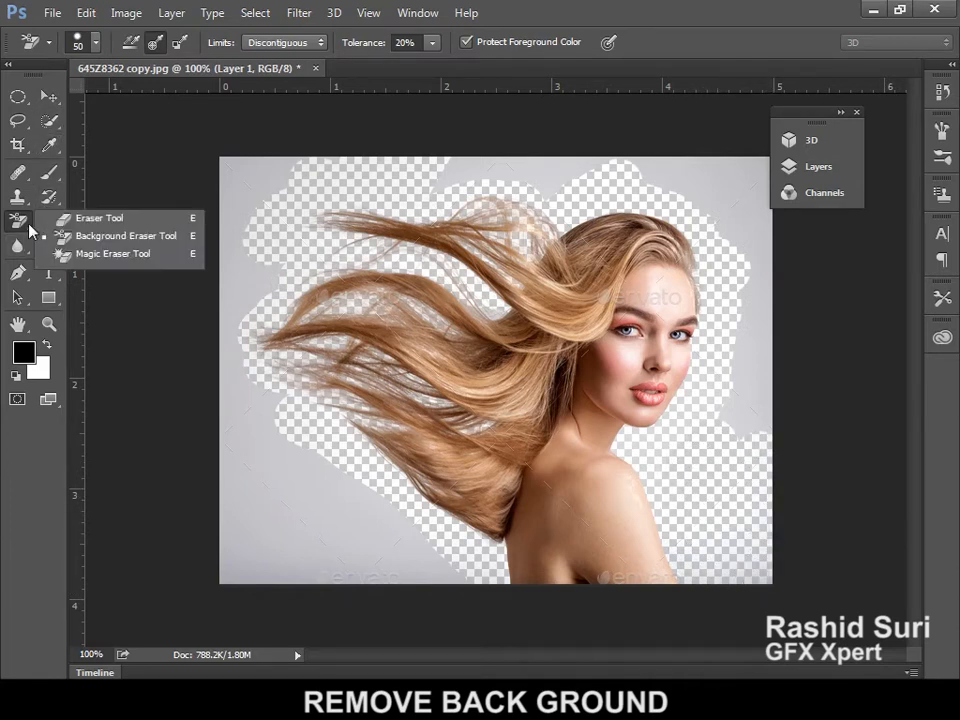
pyautogui.click(127, 258)
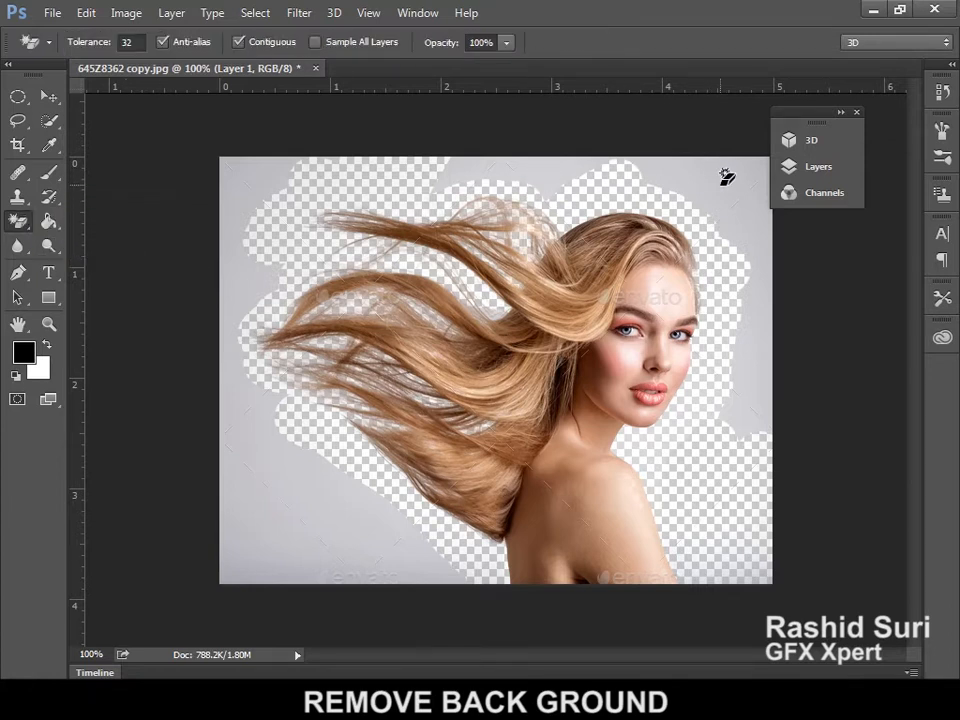
pyautogui.click(728, 177)
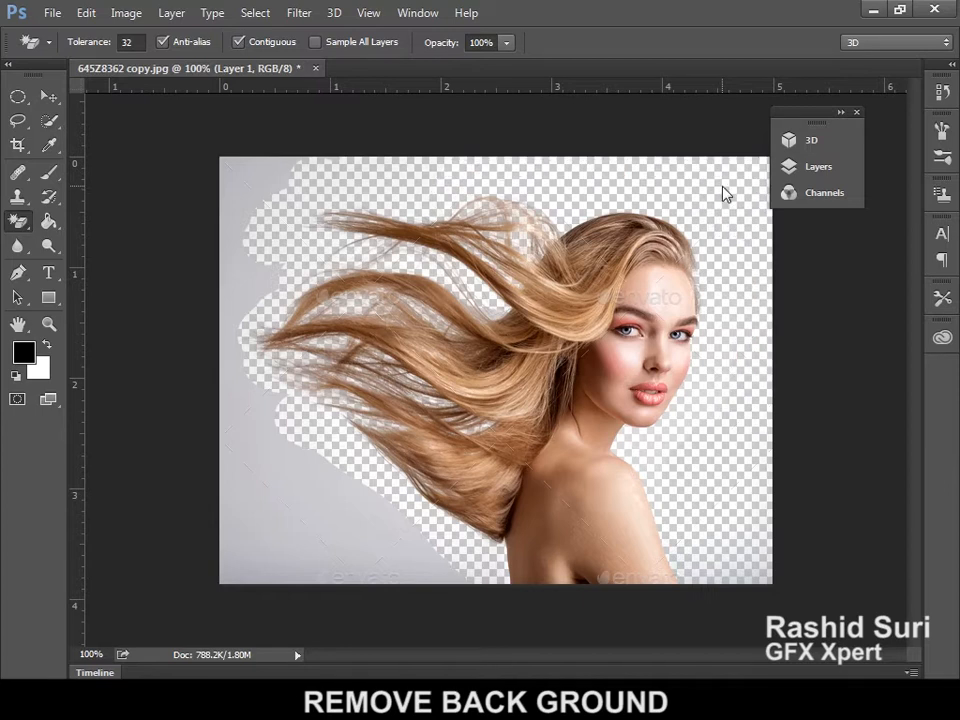
pyautogui.click(240, 197)
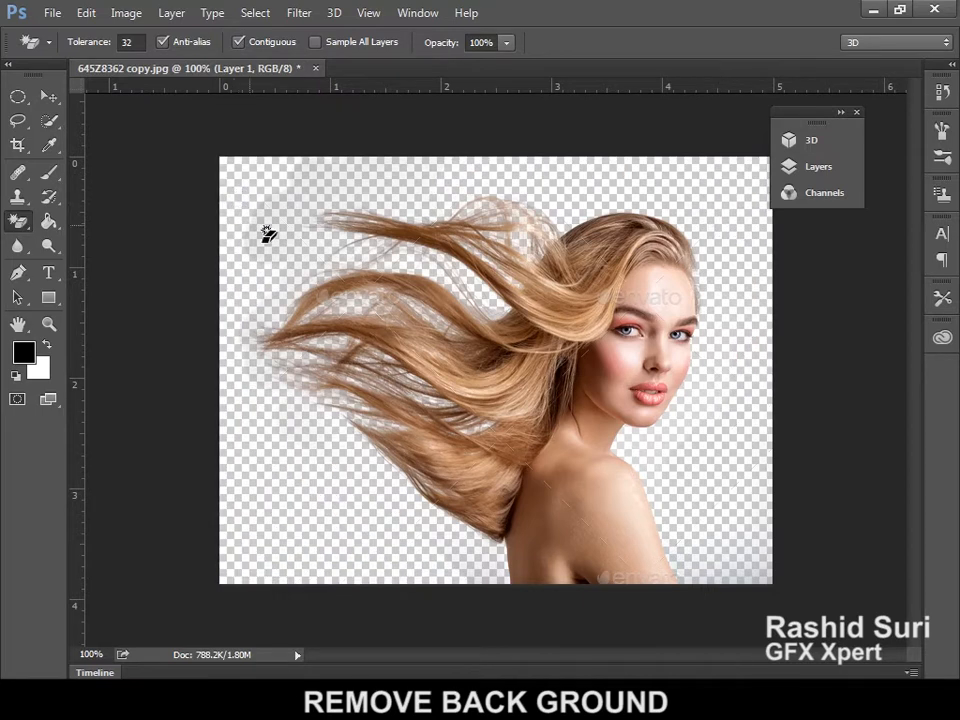
# - Clear the leftover grey haze in the gap between the hair strands using the Background Eraser with brush size 15
pyautogui.keyDown('ctrl'); pyautogui.click(403, 264); pyautogui.keyUp('ctrl')
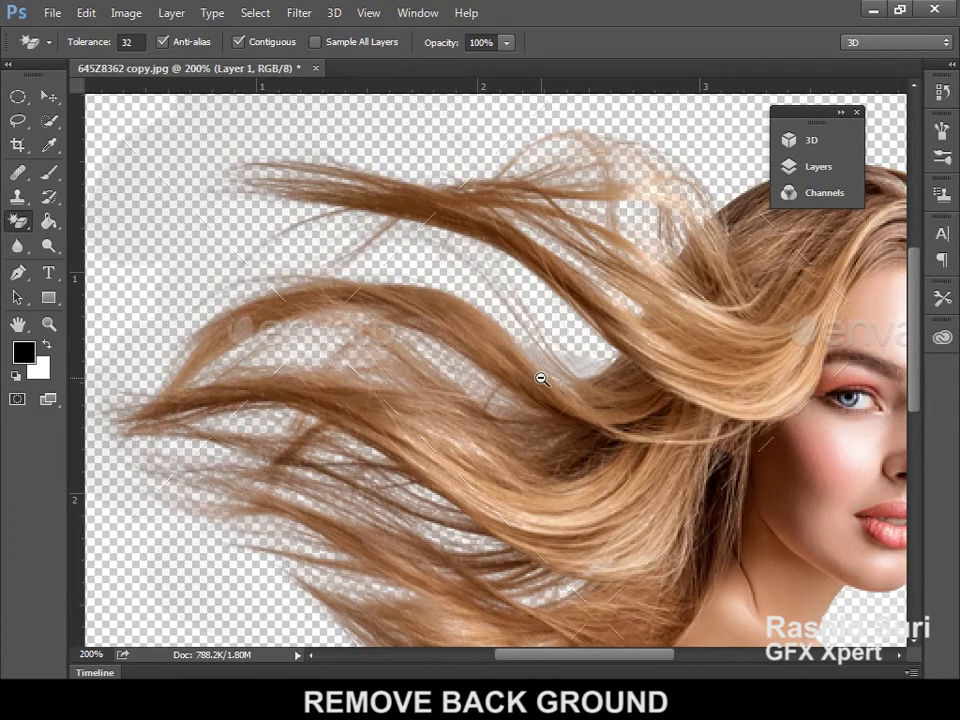
pyautogui.hotkey('ctrl', '-')
pyautogui.moveTo(421, 268); pyautogui.dragTo(476, 330)
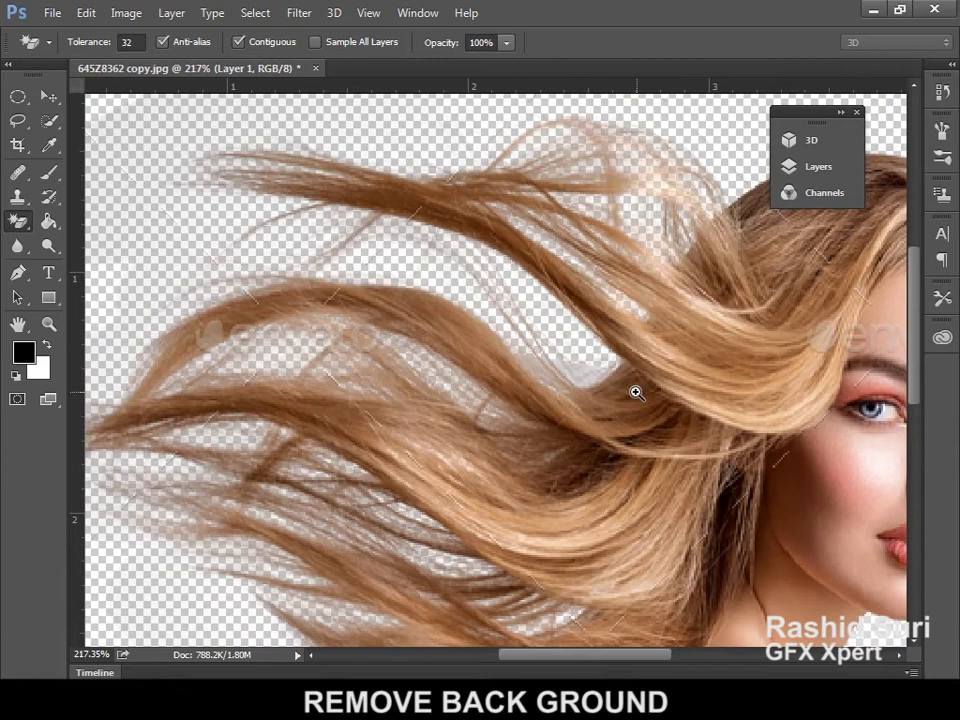
pyautogui.click(606, 382)
pyautogui.rightClick(18, 221)
pyautogui.click(90, 236)
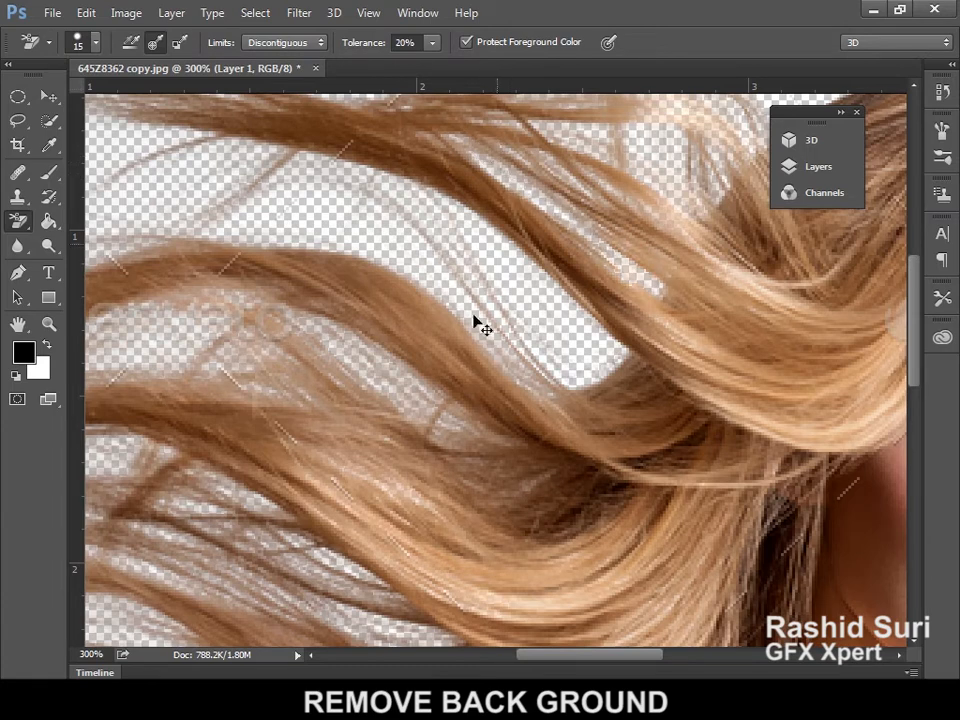
# - Load the transparency of Layer 1 as a selection around the woman and her hair
pyautogui.hotkey('ctrl', '-')
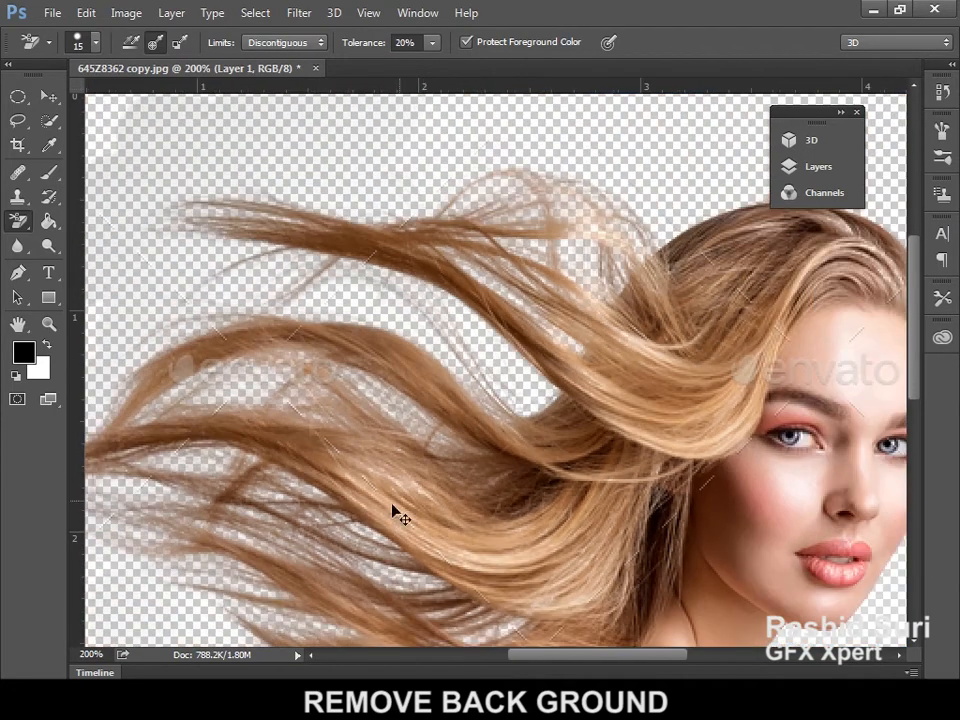
pyautogui.keyDown('alt'); pyautogui.click(363, 517); pyautogui.keyUp('alt')
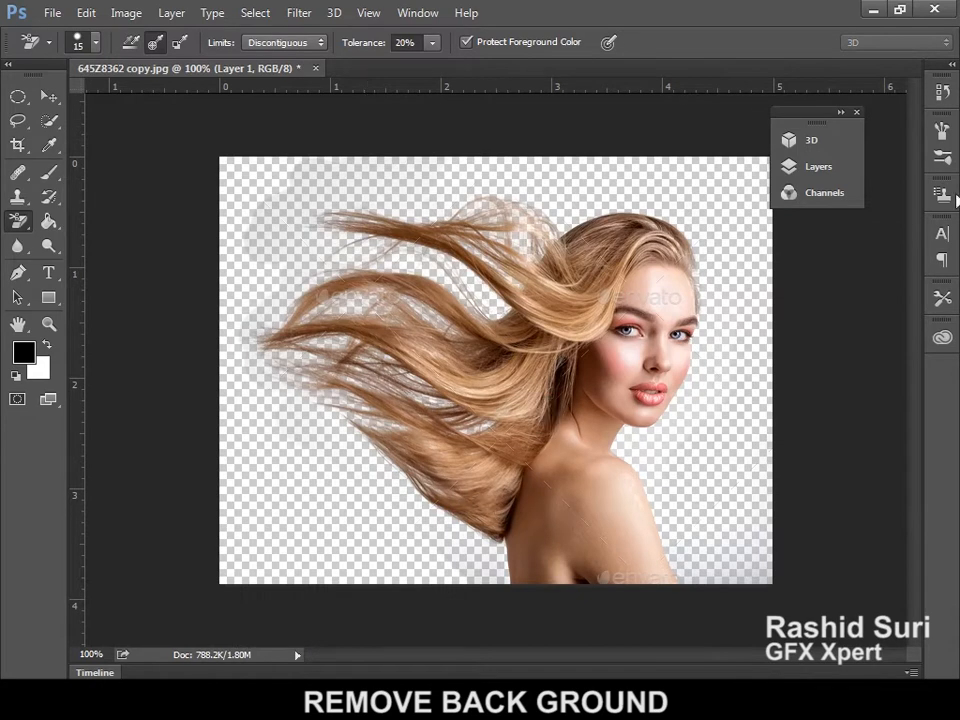
pyautogui.click(838, 172)
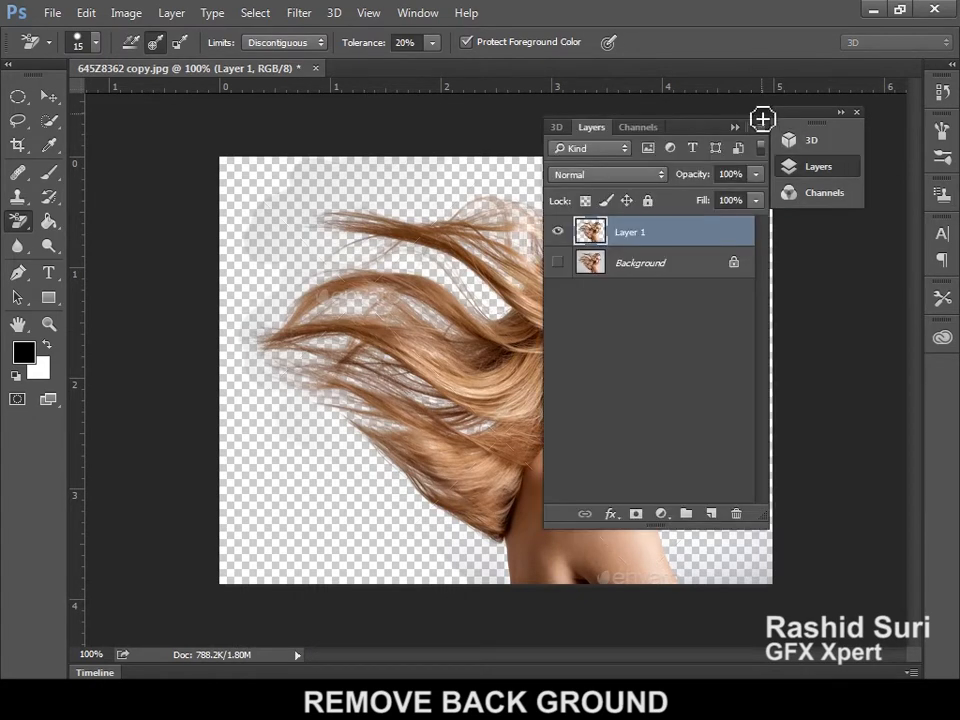
pyautogui.moveTo(690, 127); pyautogui.dragTo(835, 170)
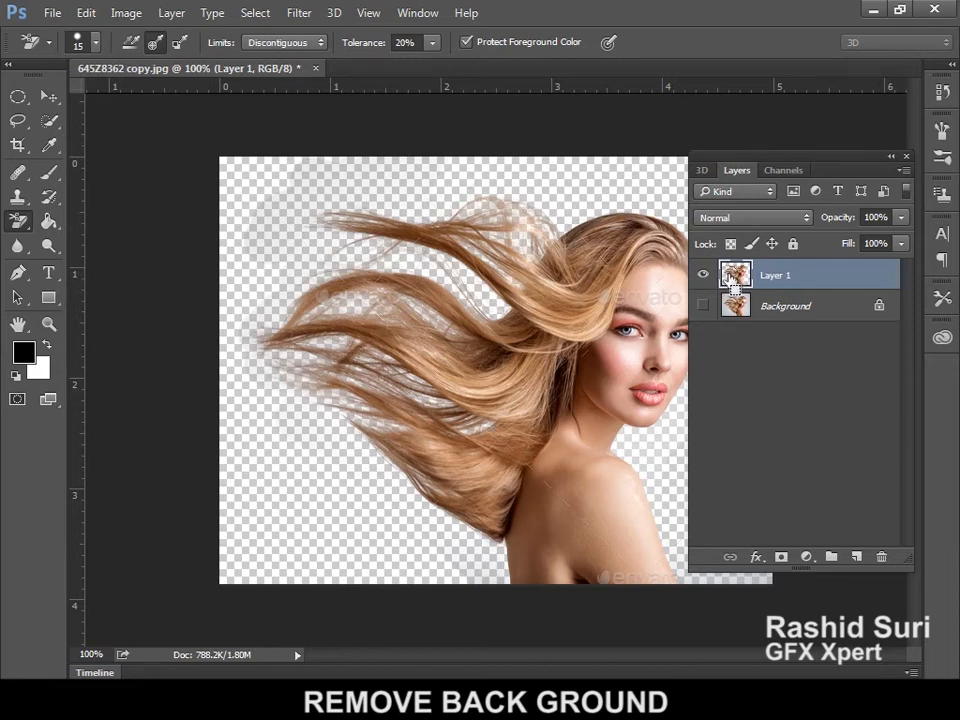
pyautogui.keyDown('ctrl'); pyautogui.click(733, 280); pyautogui.keyUp('ctrl')
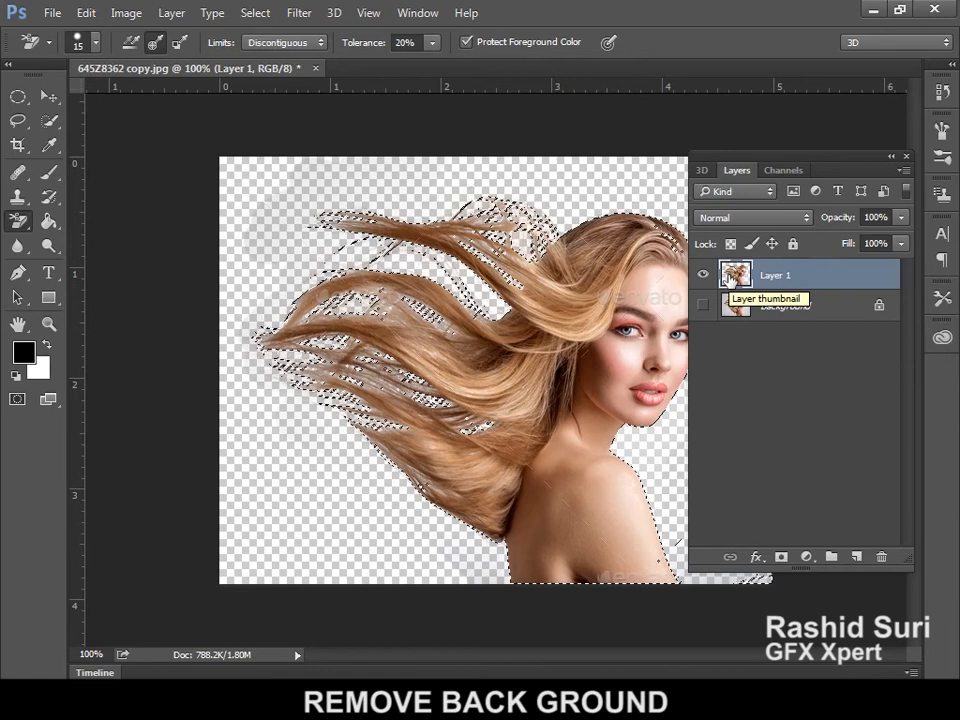
# - Open Refine Edge for the selection and review the available preview modes, keeping On Layers
pyautogui.click(256, 14)
pyautogui.moveTo(304, 255)
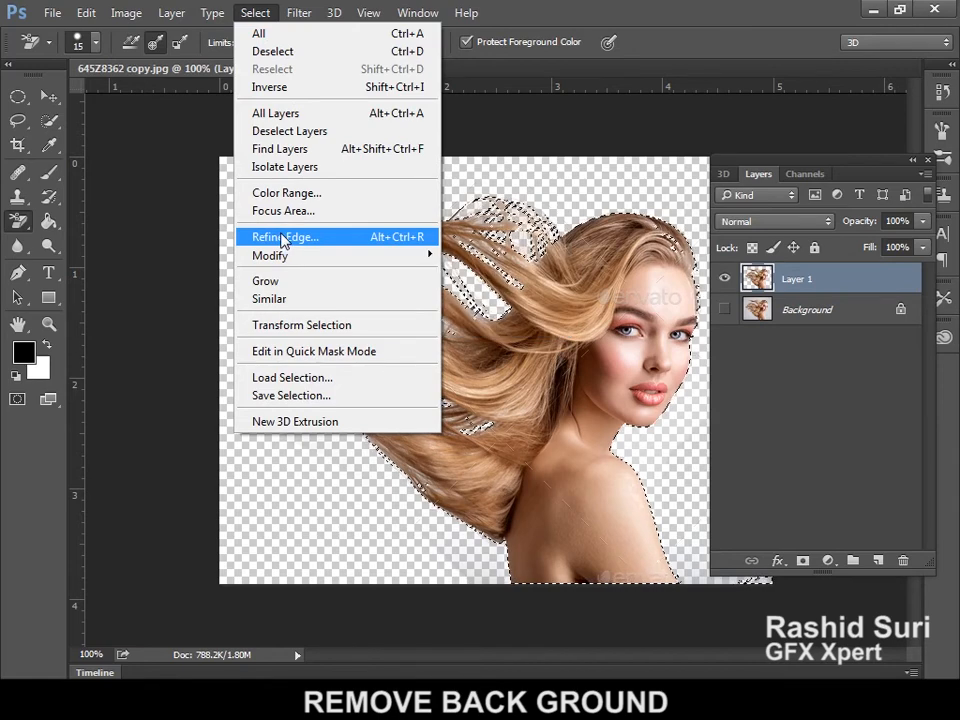
pyautogui.click(285, 237)
pyautogui.moveTo(755, 88); pyautogui.dragTo(302, 94)
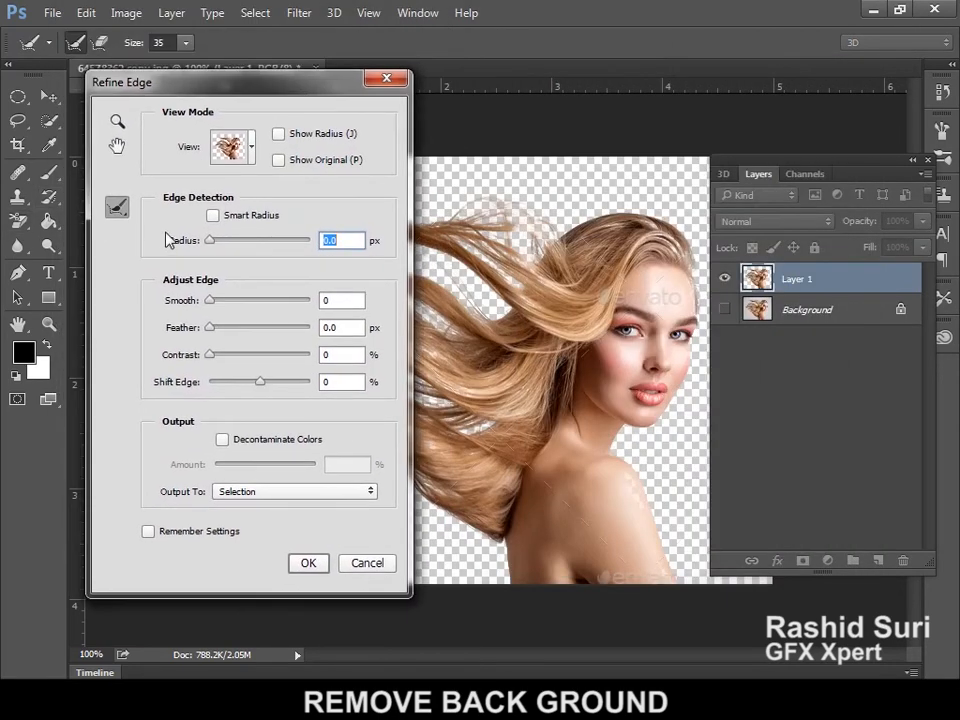
pyautogui.click(250, 148)
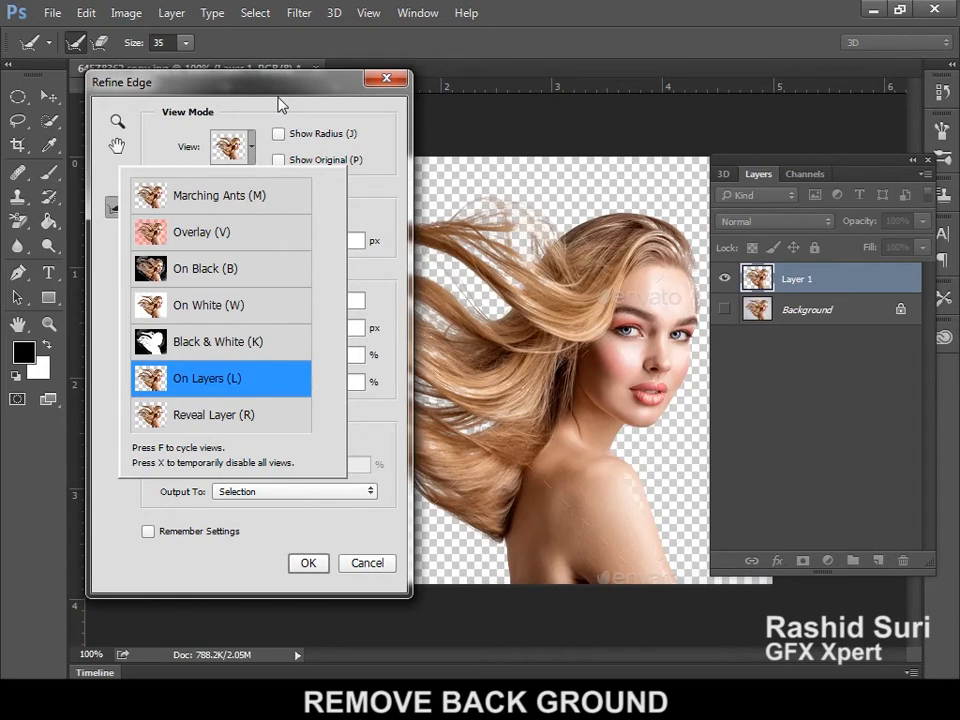
pyautogui.click(278, 98)
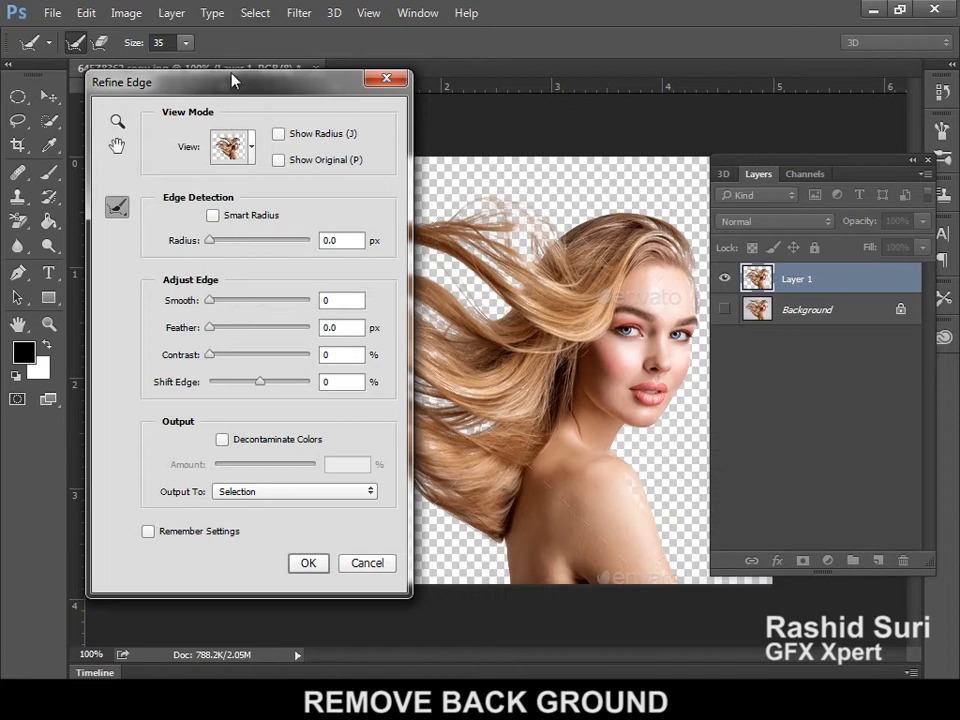
pyautogui.moveTo(232, 80); pyautogui.dragTo(212, 88)
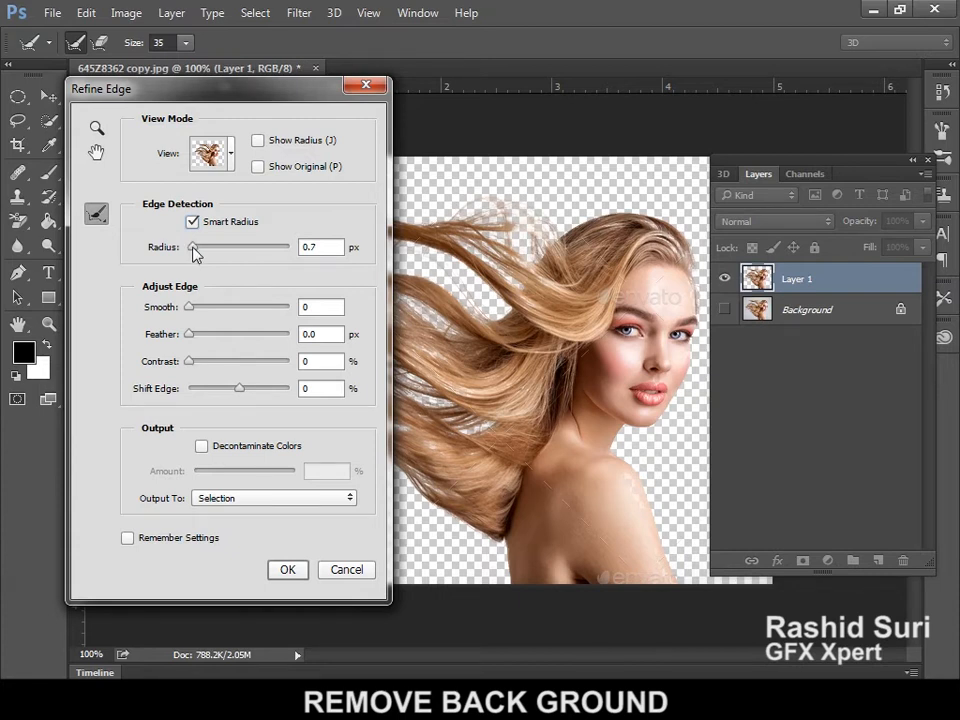
# - With Smart Radius enabled, set the edge radius to 0.5 px, Smooth to 5 and Feather to 0.3 px
pyautogui.moveTo(194, 253); pyautogui.dragTo(301, 247)
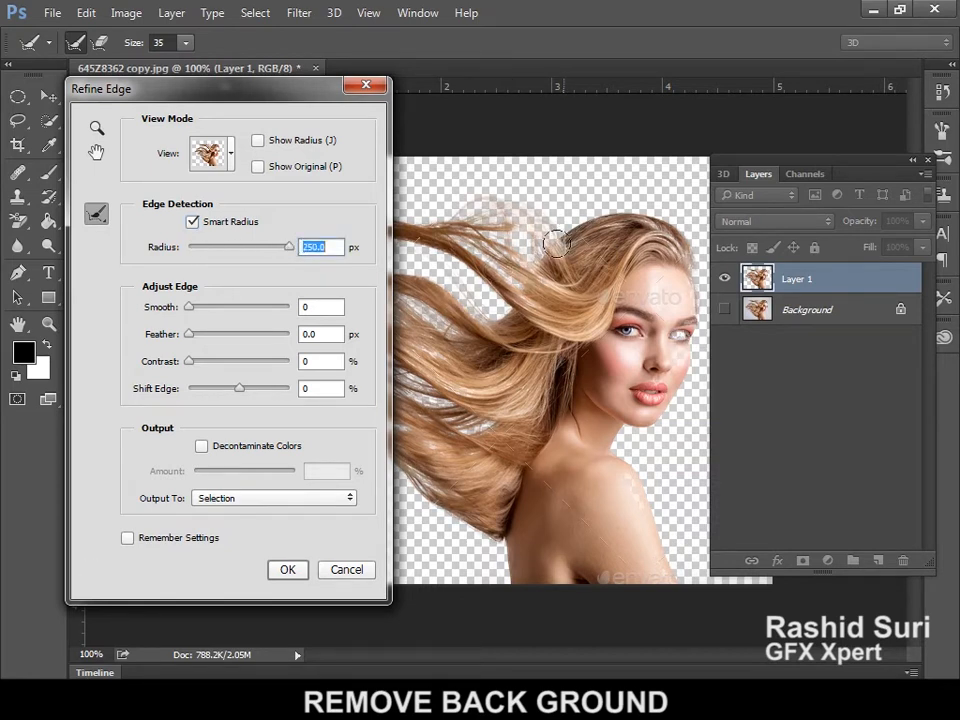
pyautogui.moveTo(290, 253); pyautogui.dragTo(198, 252)
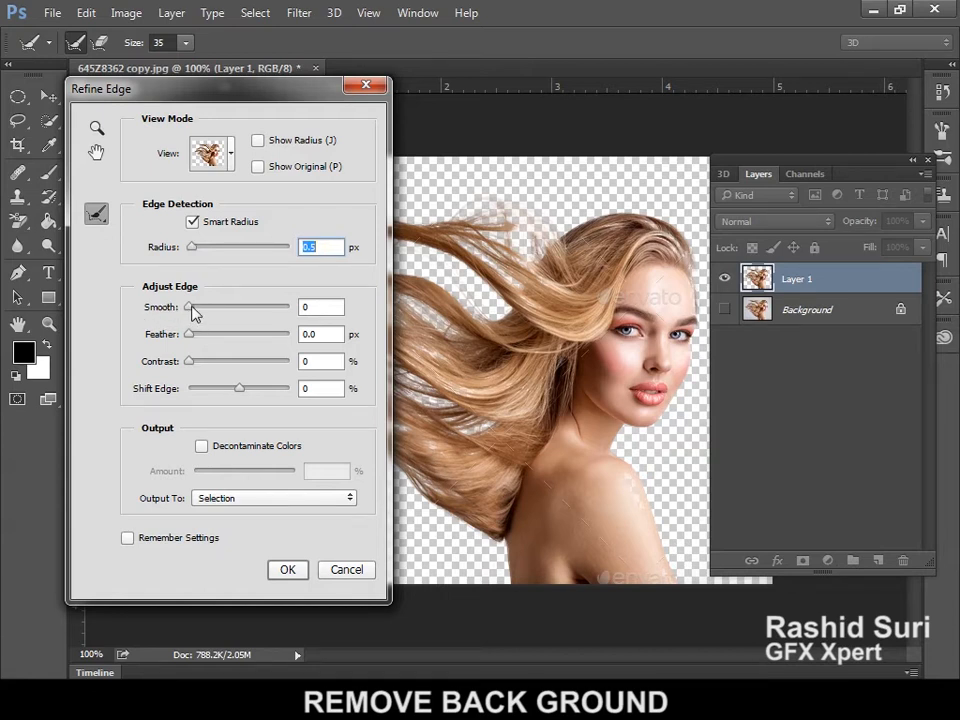
pyautogui.moveTo(193, 313); pyautogui.dragTo(194, 315)
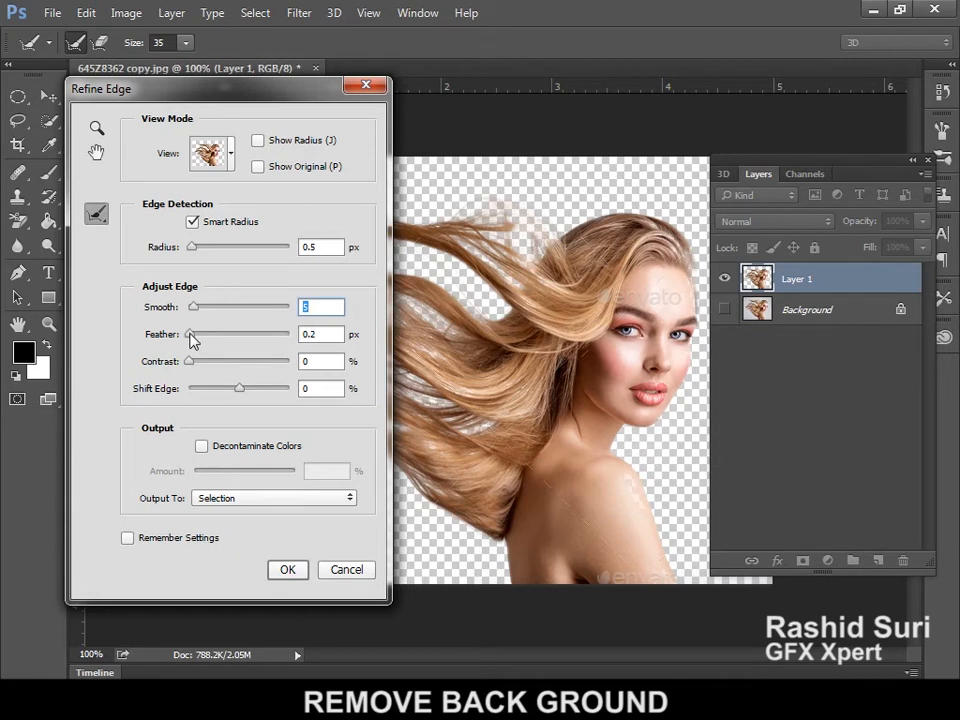
pyautogui.press('Tab')
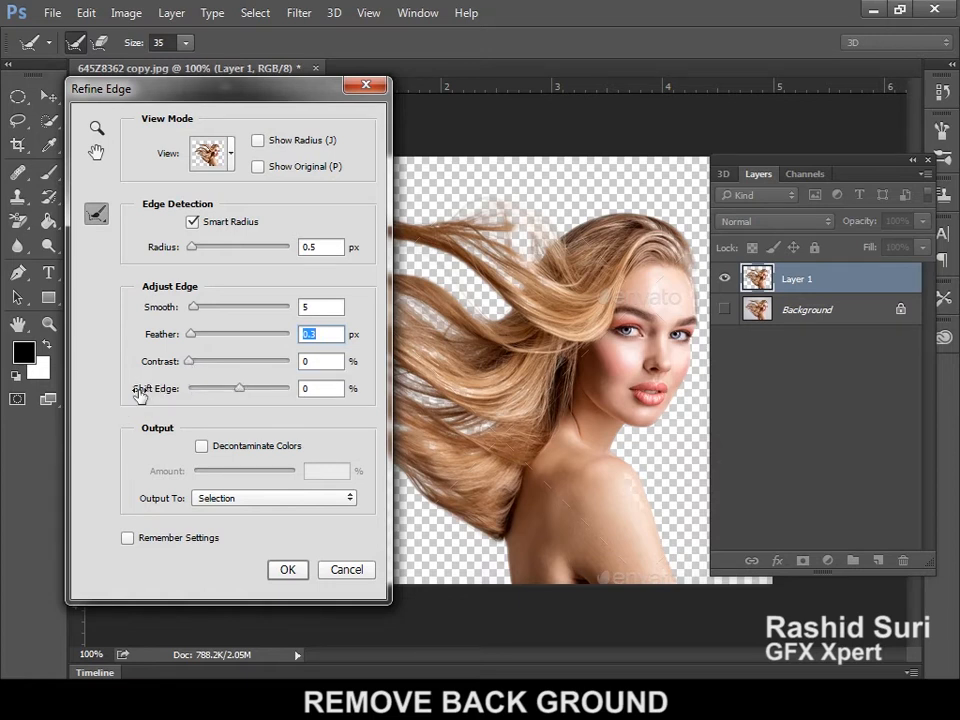
# - Set Shift Edge to +100% and output the refined selection as a new layer with layer mask
pyautogui.moveTo(244, 395); pyautogui.dragTo(278, 395)
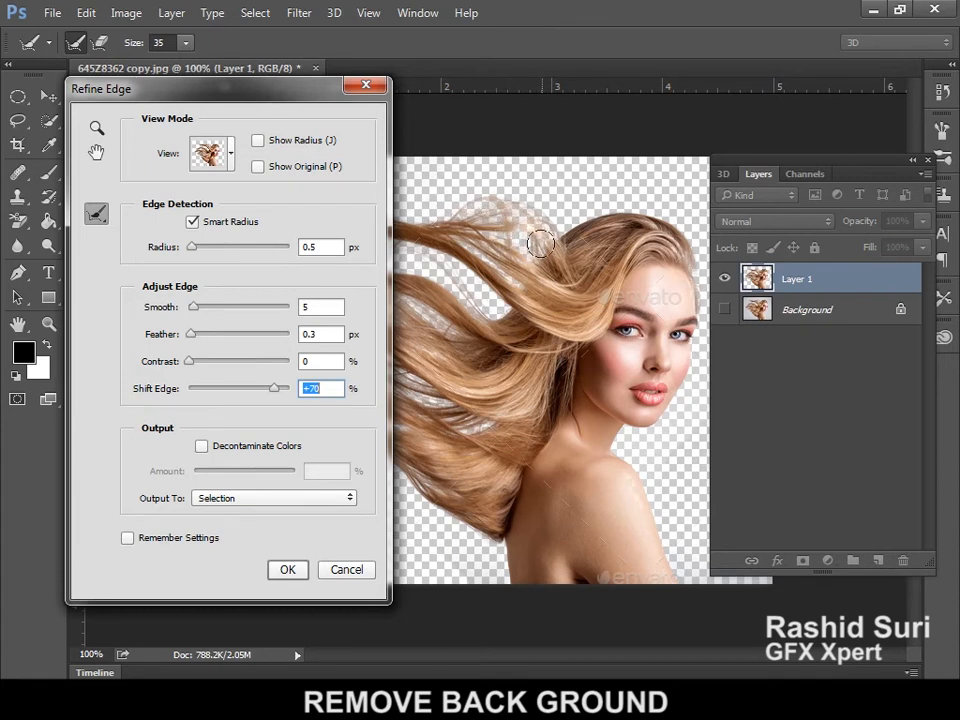
pyautogui.moveTo(273, 393); pyautogui.dragTo(195, 392)
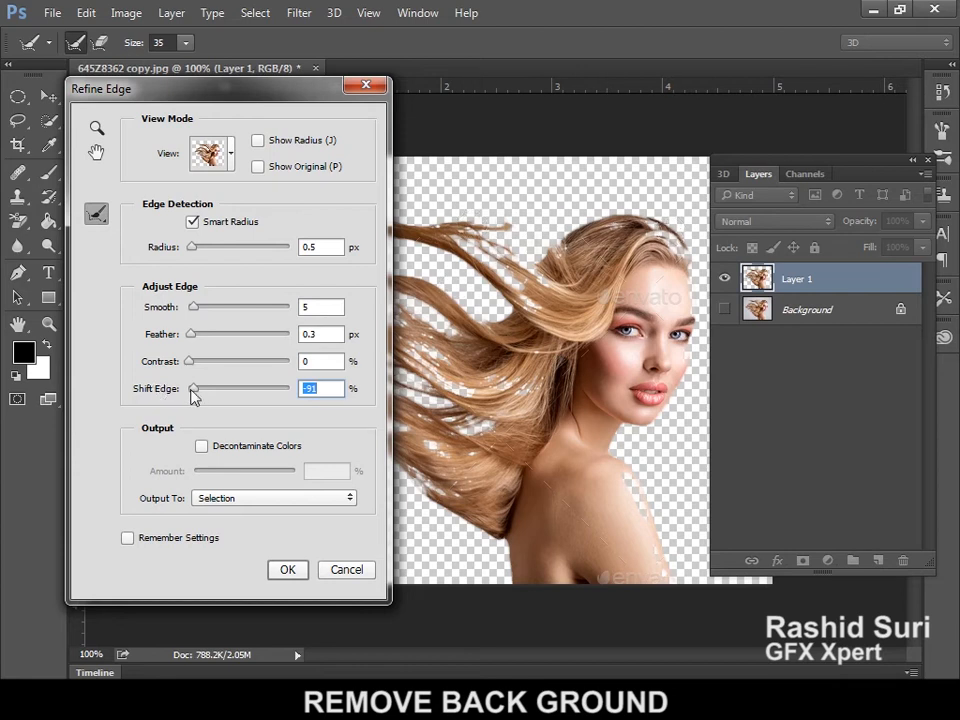
pyautogui.moveTo(193, 390); pyautogui.dragTo(284, 390)
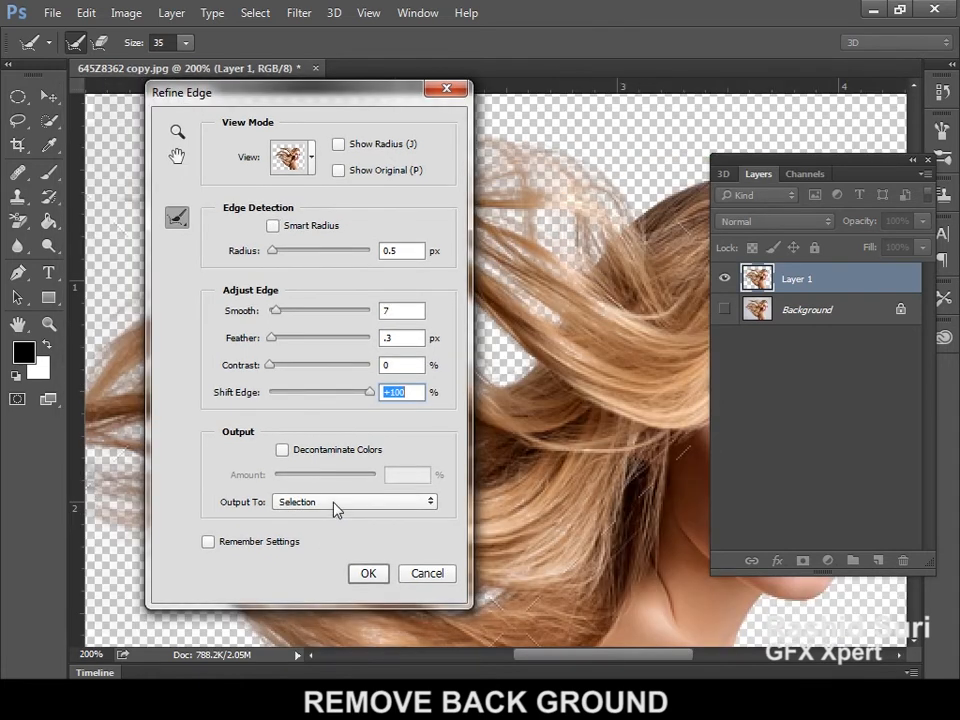
pyautogui.click(336, 503)
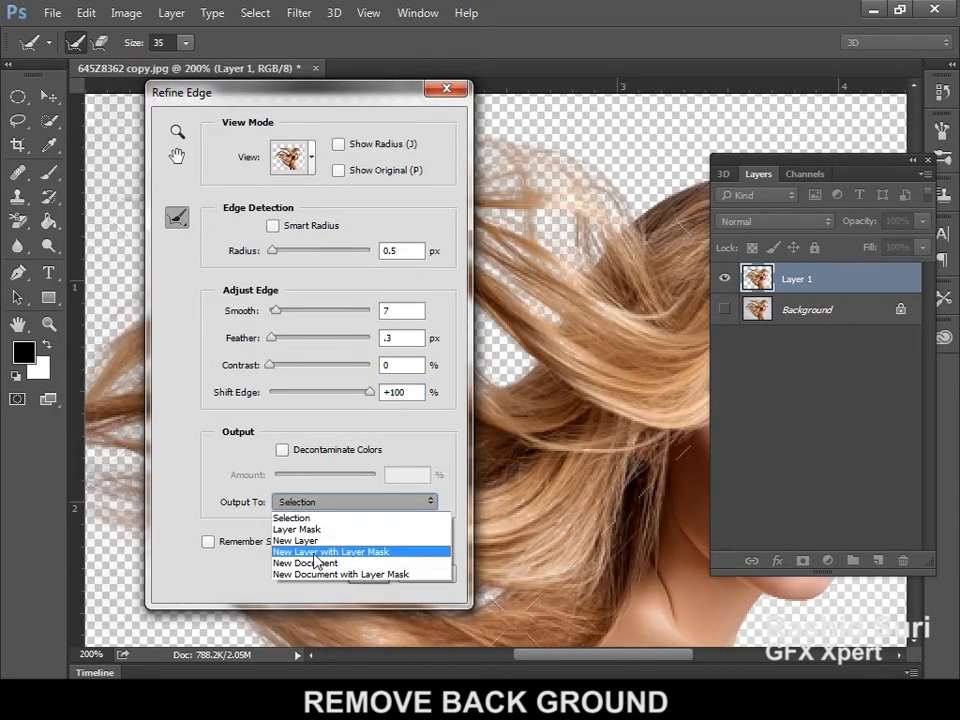
pyautogui.click(400, 552)
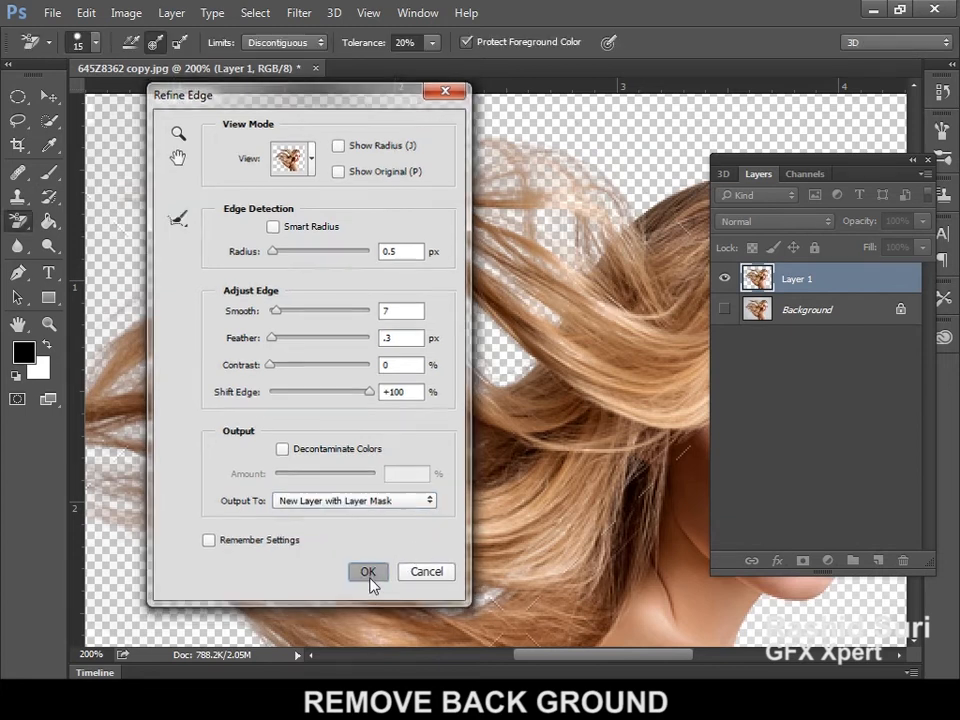
pyautogui.click(368, 575)
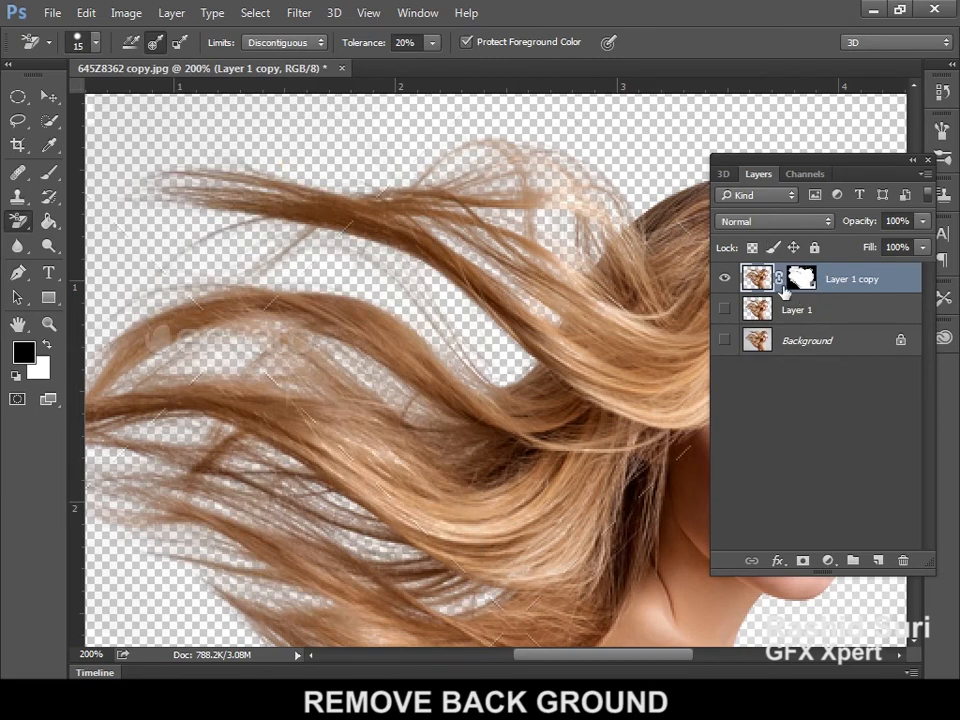
# - Activate the Brush tool on the layer mask of Layer 1 copy and inspect the hair edges up close
pyautogui.keyDown('alt'); pyautogui.click(649, 312); pyautogui.keyUp('alt')
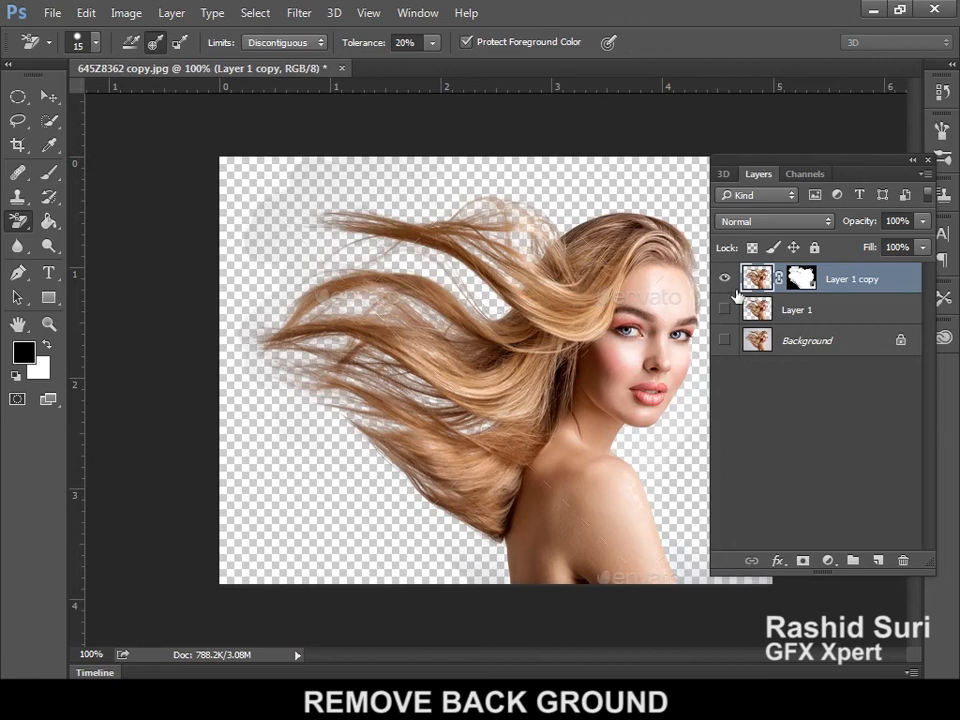
pyautogui.keyDown('ctrl'); pyautogui.click(422, 412); pyautogui.keyUp('ctrl')
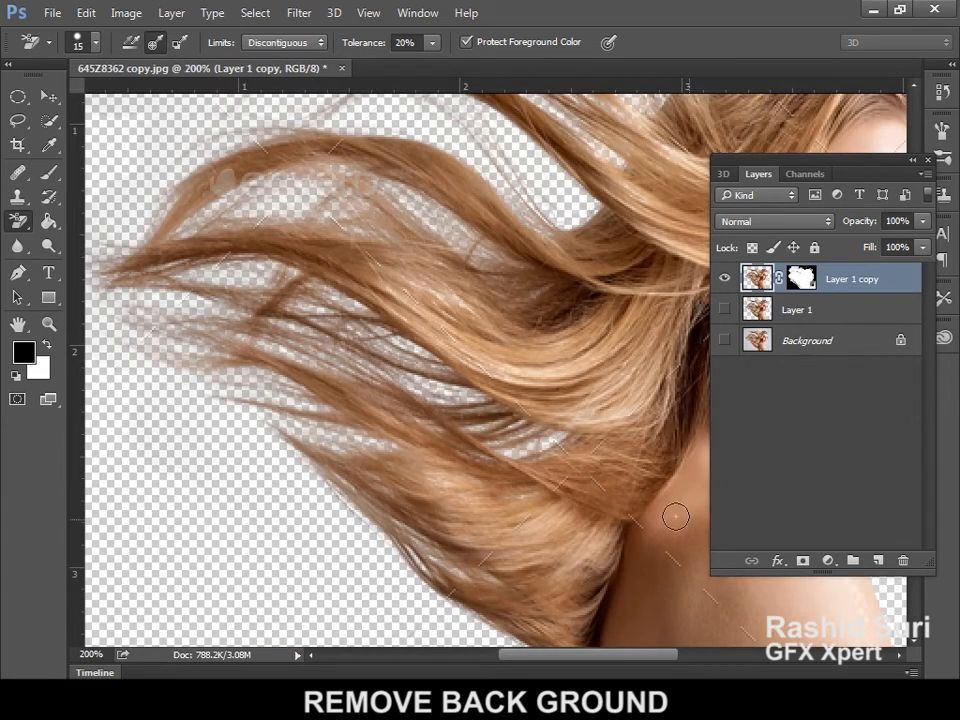
pyautogui.click(55, 176)
pyautogui.click(802, 279)
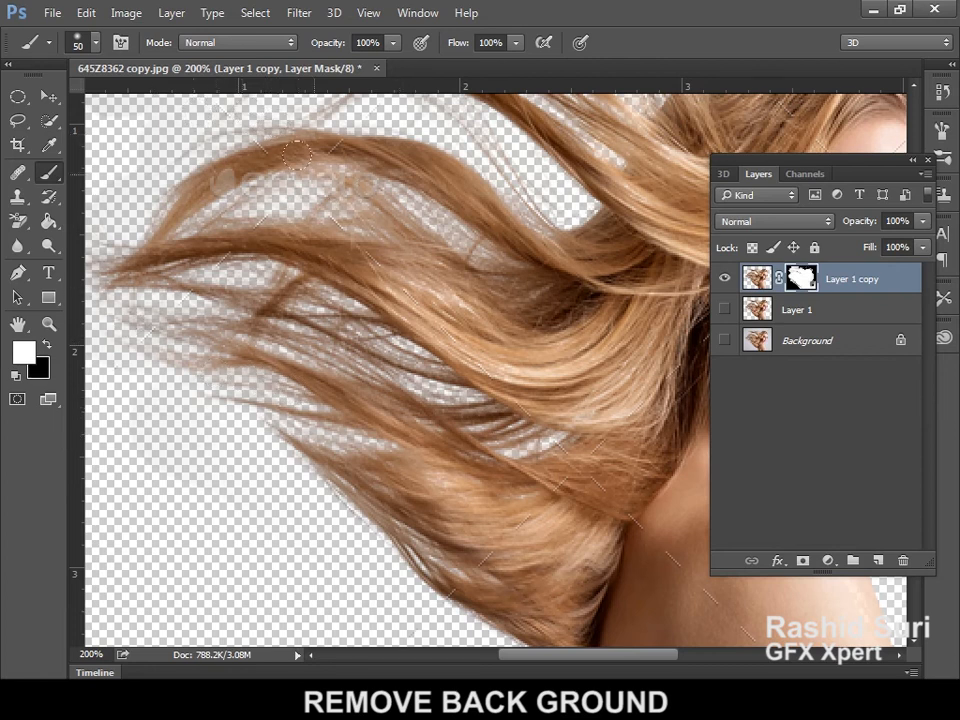
pyautogui.moveTo(381, 199); pyautogui.dragTo(396, 320)
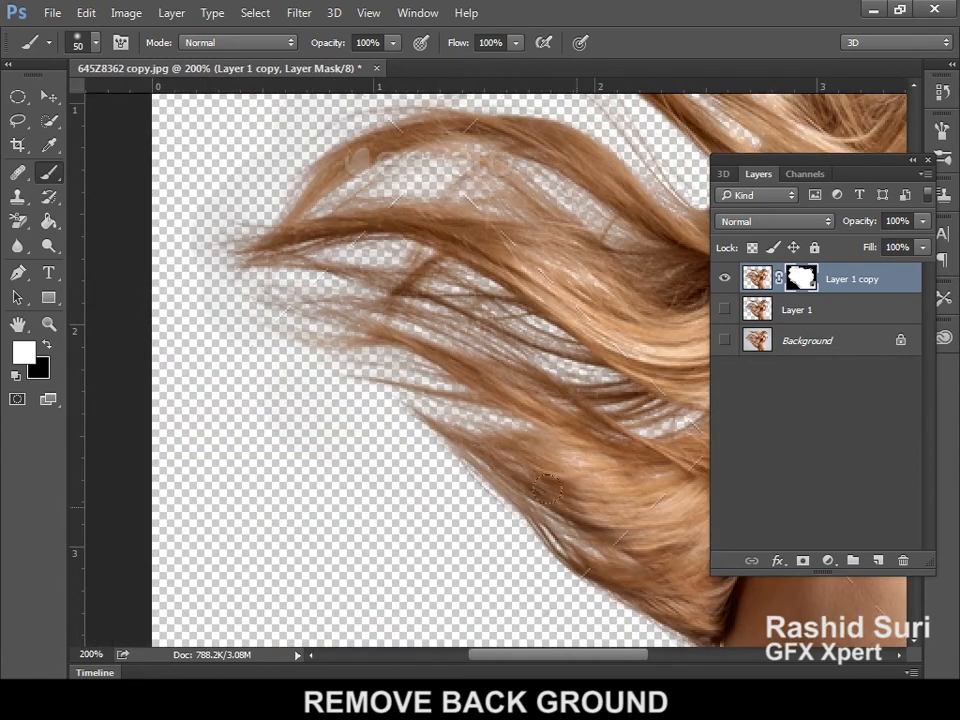
pyautogui.hotkey('ctrl', '-')
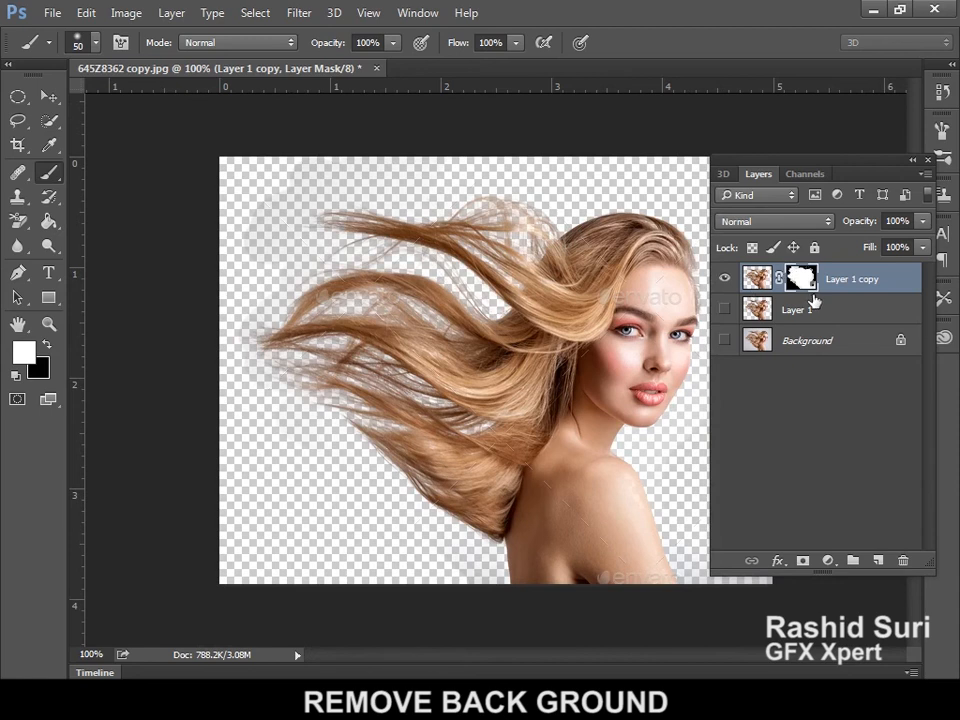
# - Try duplicating the masked Layer 1 copy layer
pyautogui.hotkey('ctrl', 'j')
pyautogui.press('x')
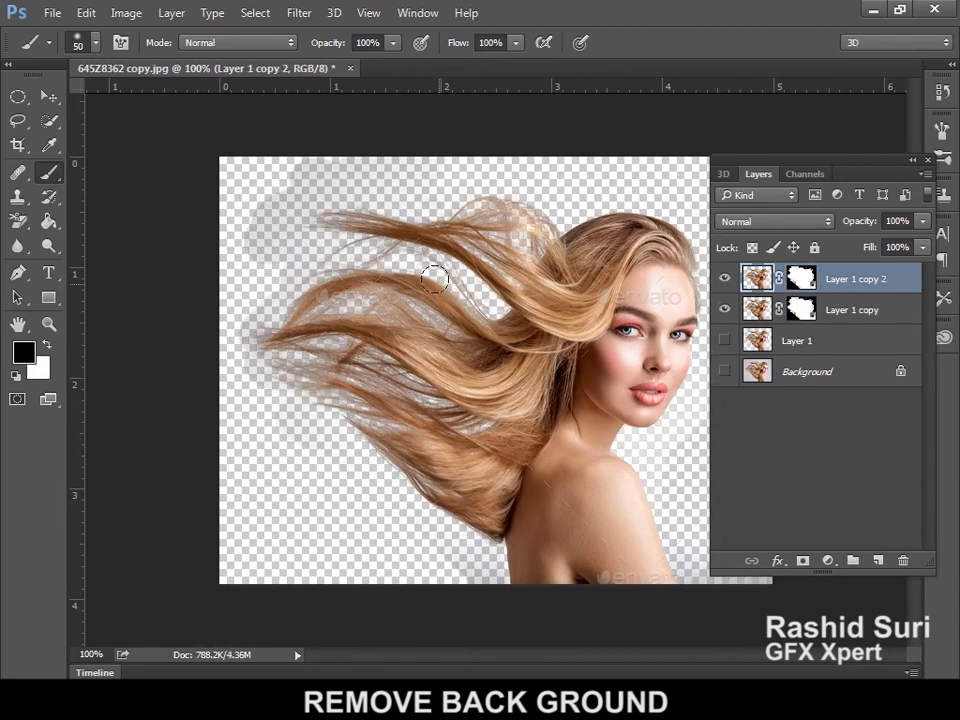
pyautogui.keyDown('ctrl'); pyautogui.click(443, 246); pyautogui.keyUp('ctrl')
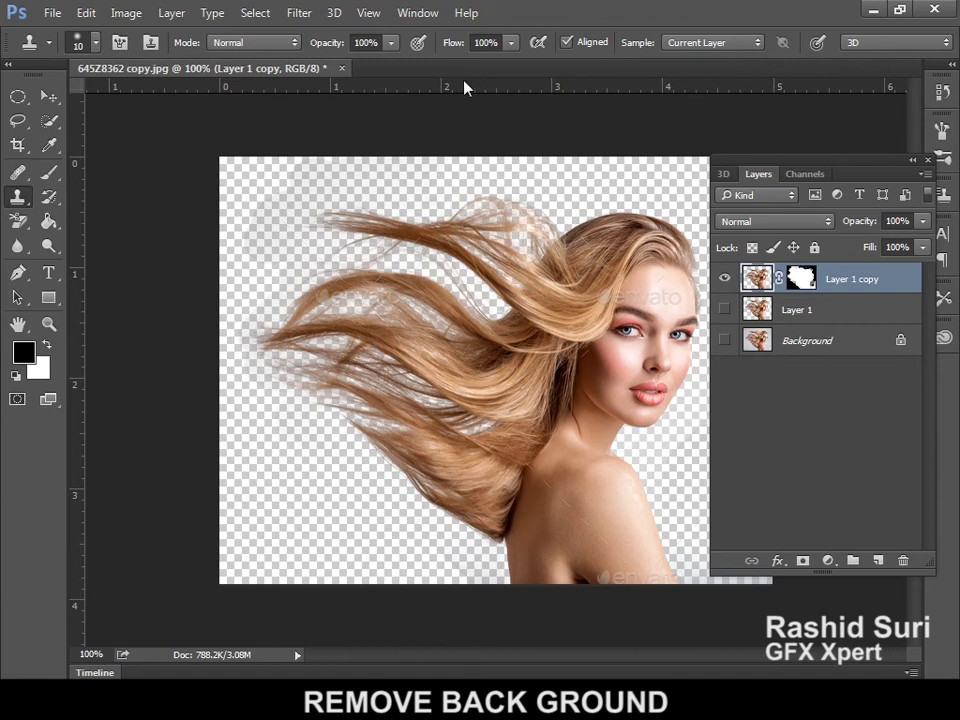
# - Place the cloud--1024x667 image into the document as a linked layer
pyautogui.click(52, 12)
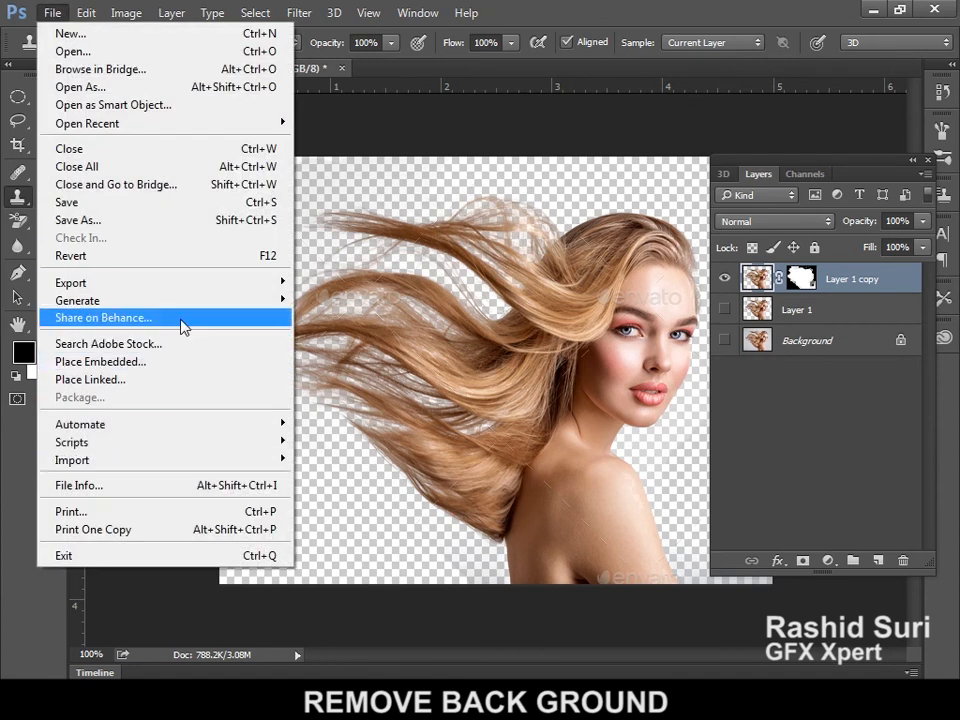
pyautogui.click(171, 381)
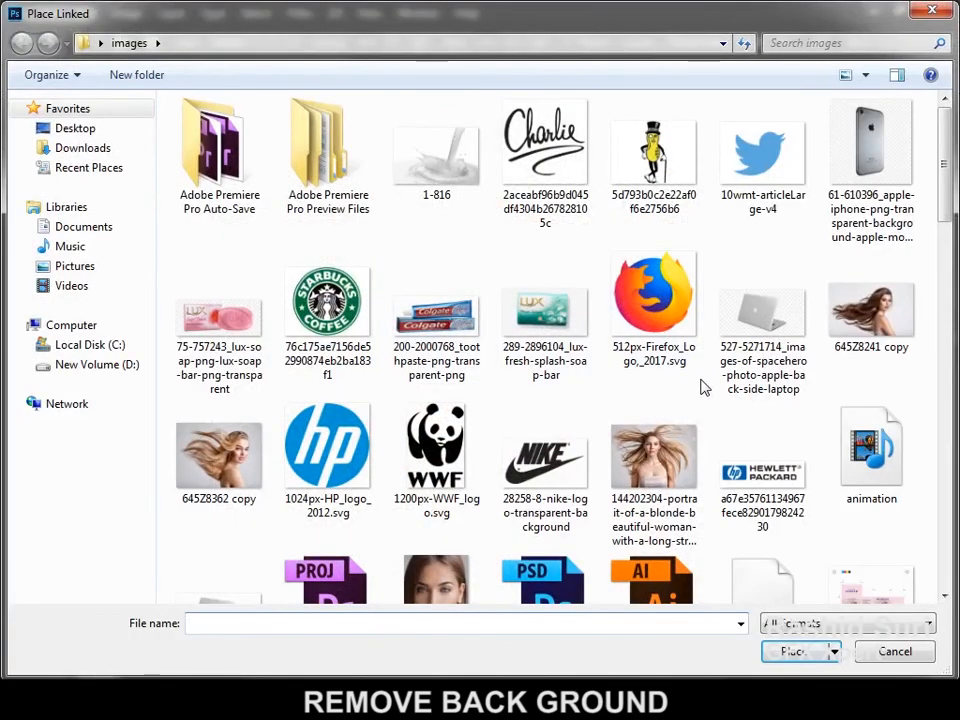
pyautogui.scroll(-5, 700, 390)
pyautogui.click(826, 296)
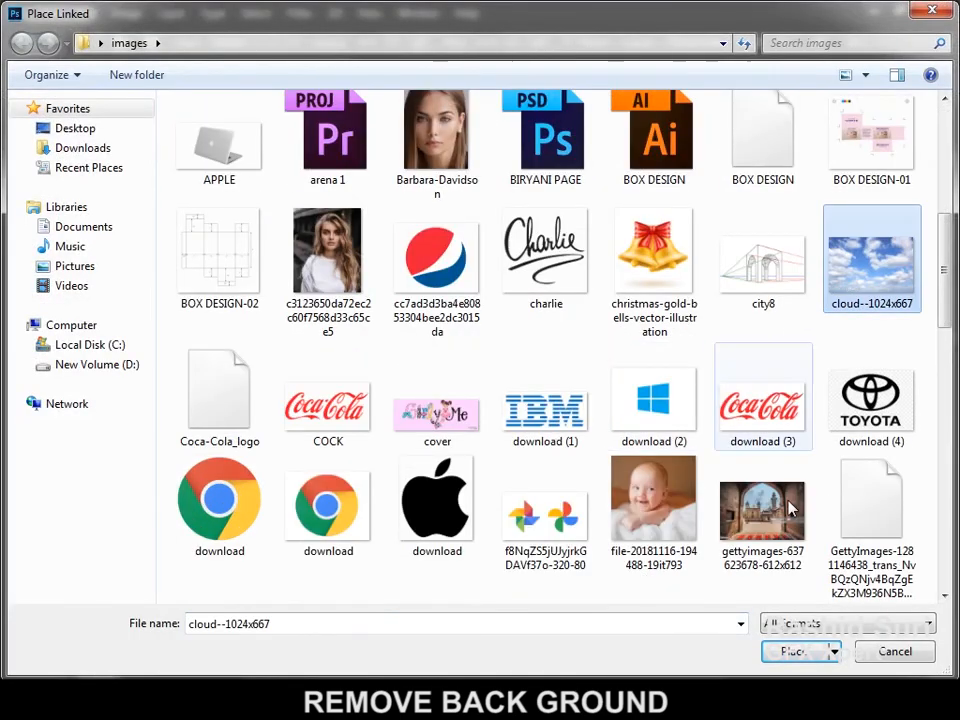
pyautogui.click(792, 652)
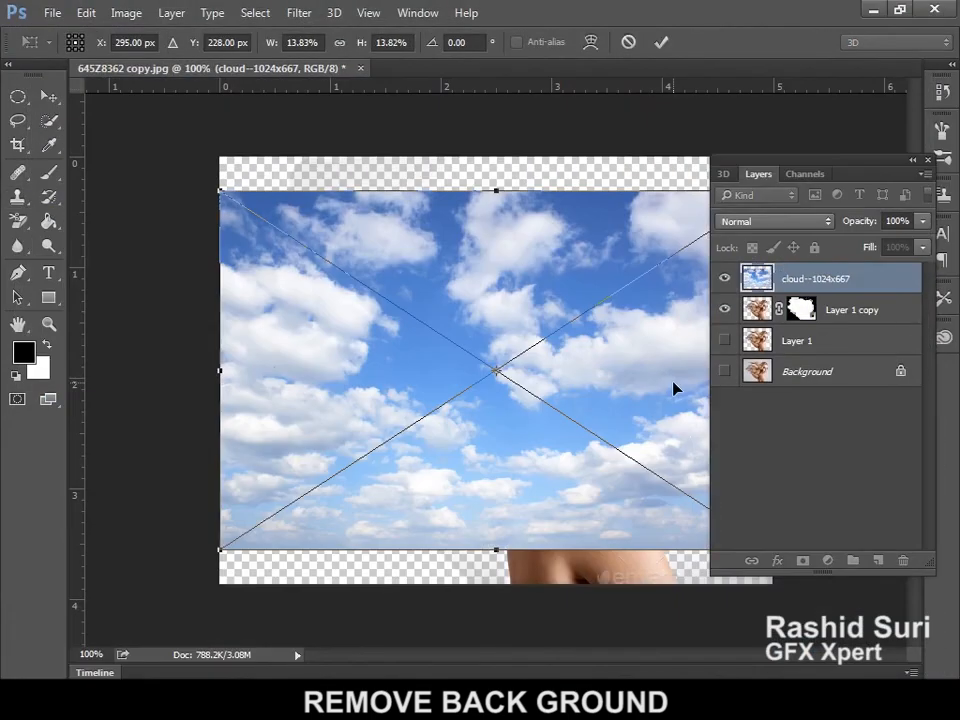
# - Stretch the cloud image's height to 17.63% to cover the canvas and move its layer below Layer 1 copy
pyautogui.moveTo(494, 548); pyautogui.dragTo(512, 596)
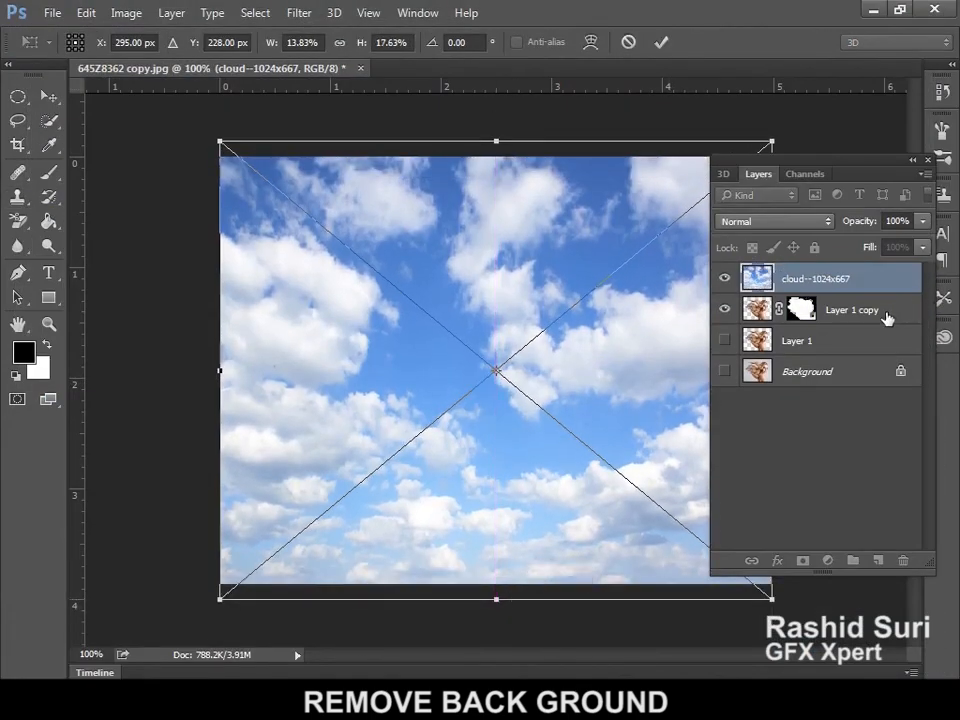
pyautogui.press('Return')
pyautogui.moveTo(772, 287); pyautogui.dragTo(795, 341)
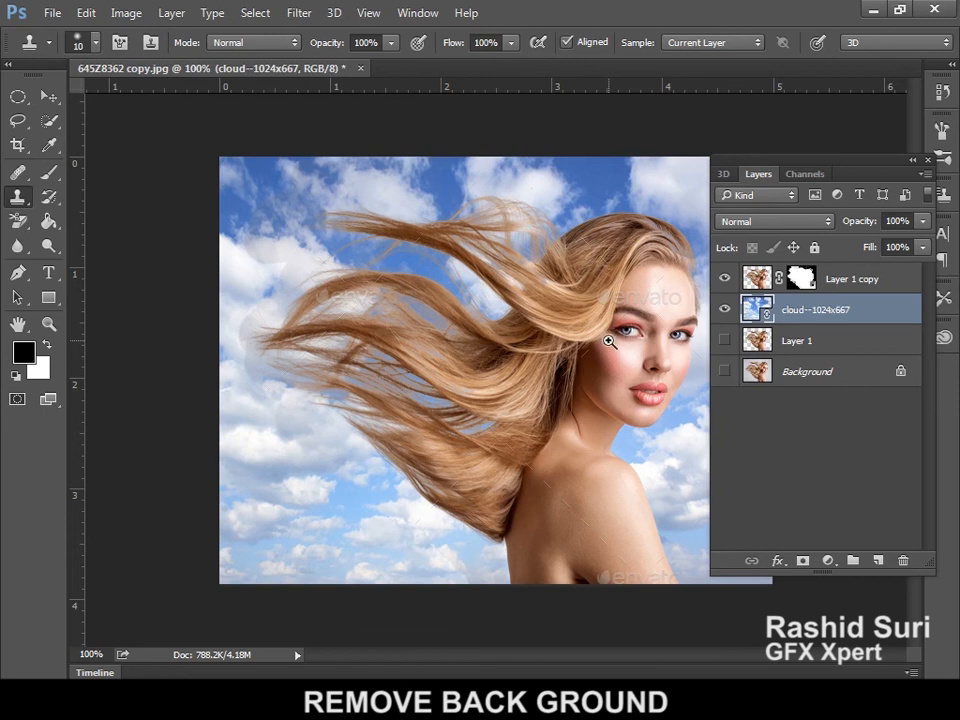
# - Examine the woman's hair edges against the cloud background, both up close and as a whole
pyautogui.keyDown('ctrl'); pyautogui.keyDown('alt'); pyautogui.click(609, 341); pyautogui.keyUp('alt'); pyautogui.keyUp('ctrl')
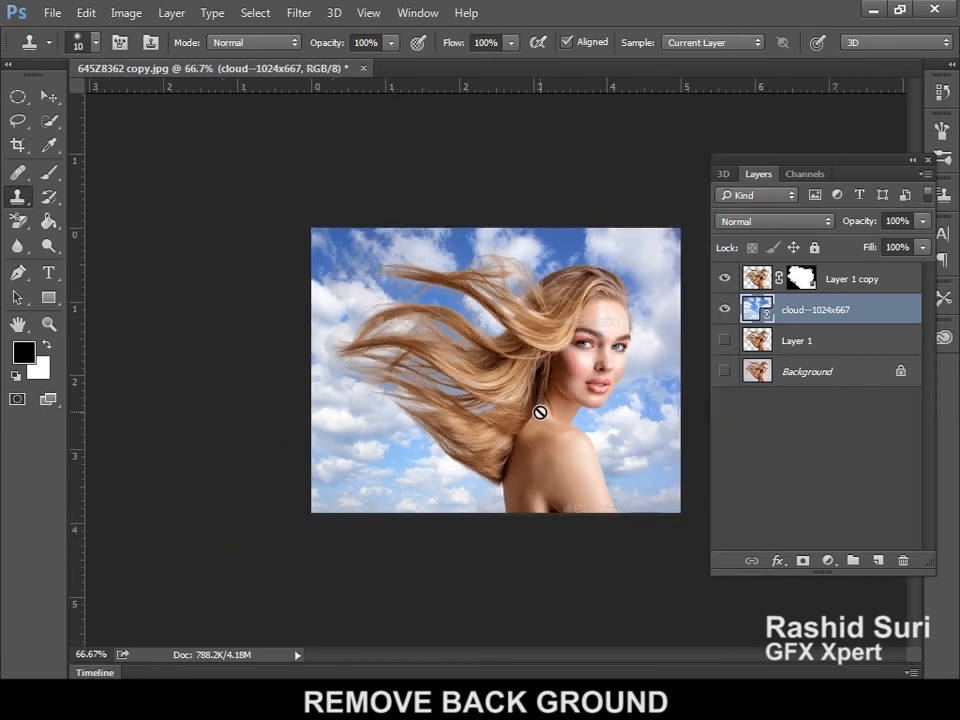
pyautogui.keyDown('ctrl'); pyautogui.click(468, 372); pyautogui.keyUp('ctrl')
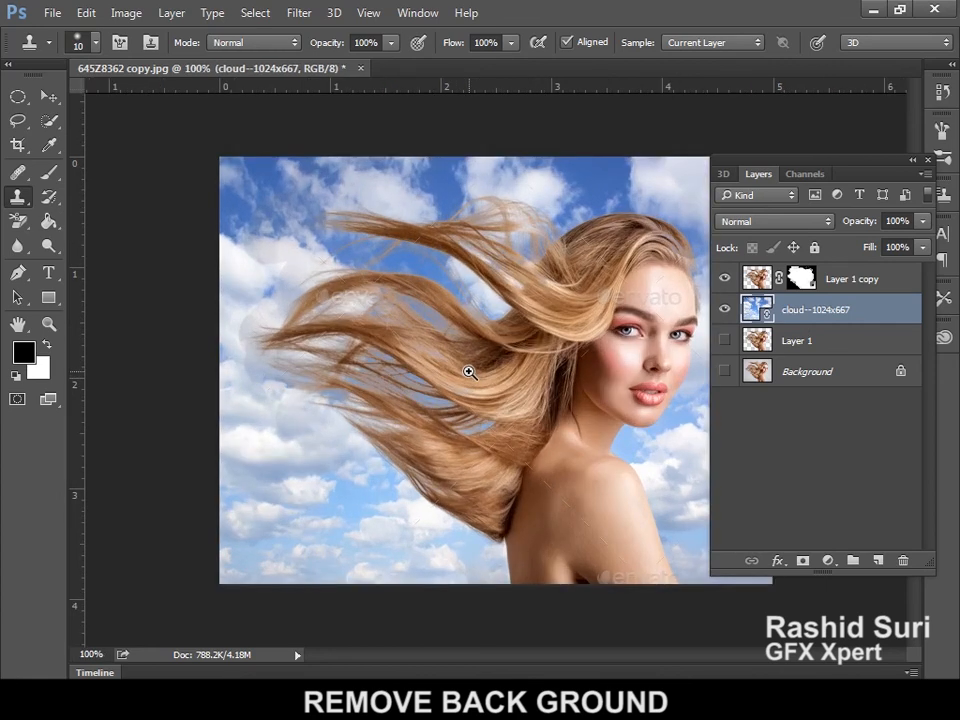
pyautogui.keyDown('ctrl'); pyautogui.click(468, 372); pyautogui.keyUp('ctrl')
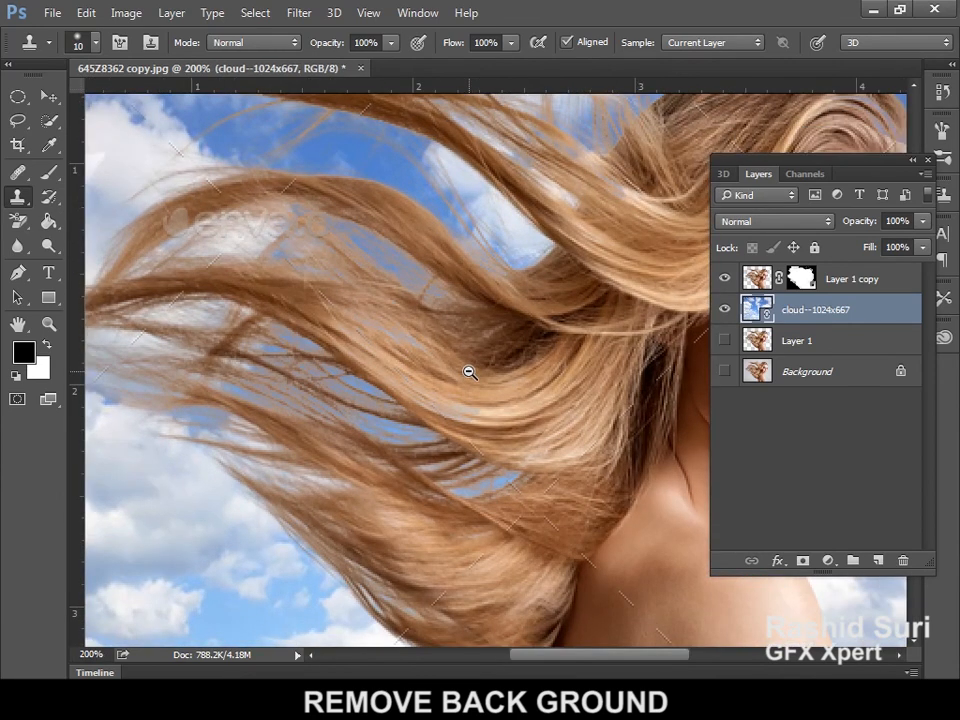
pyautogui.keyDown('ctrl'); pyautogui.keyDown('alt'); pyautogui.click(468, 372); pyautogui.keyUp('alt'); pyautogui.keyUp('ctrl')
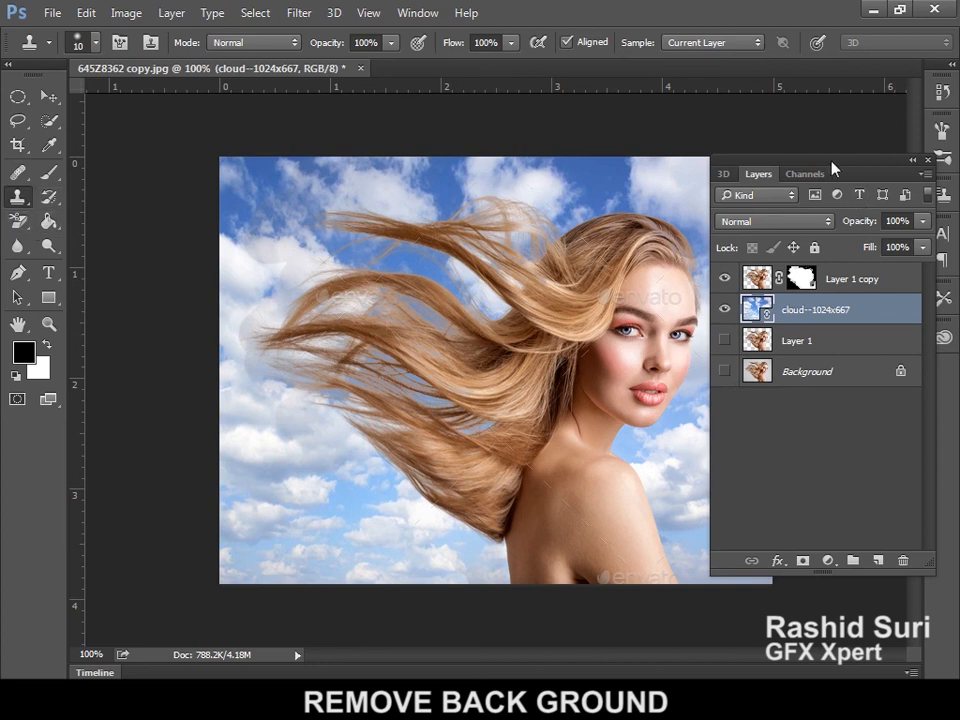
pyautogui.moveTo(833, 167); pyautogui.dragTo(878, 172)
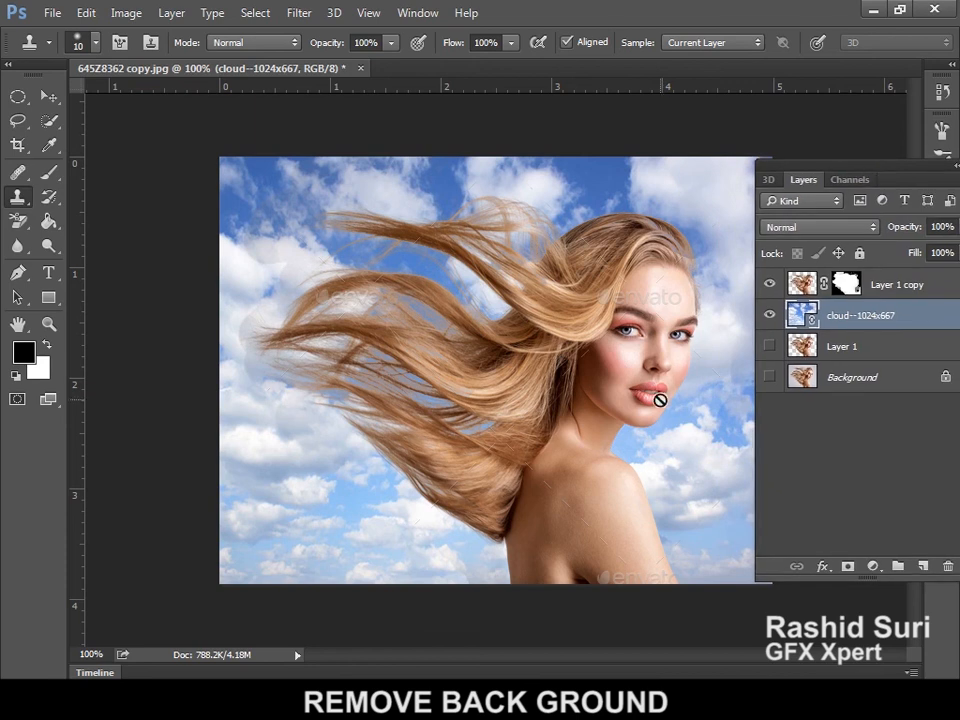
pyautogui.hotkey('ctrl', '-')
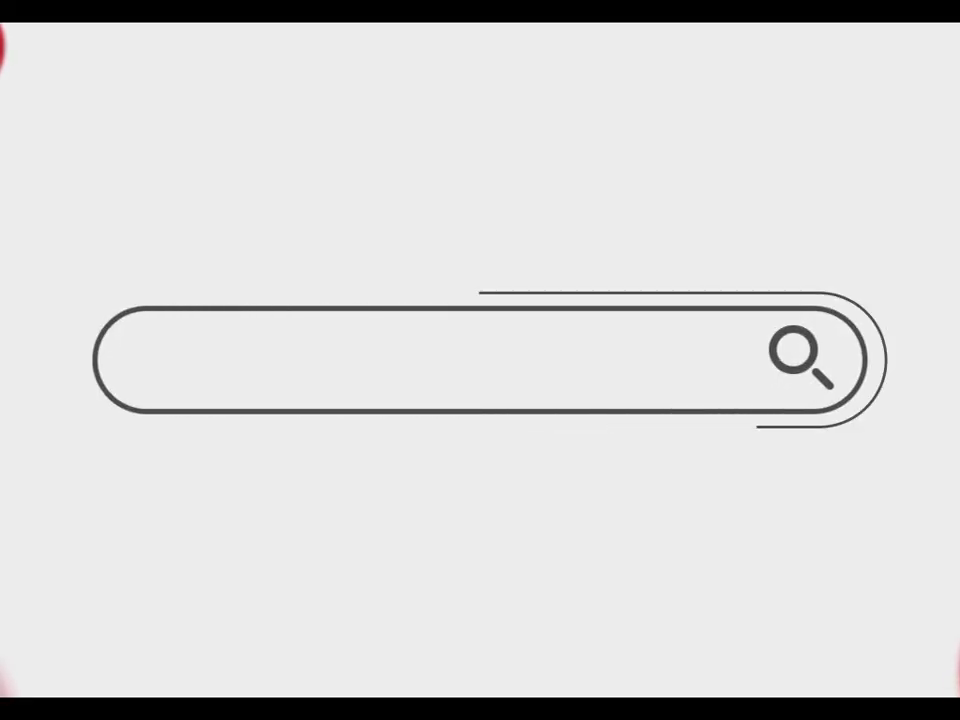